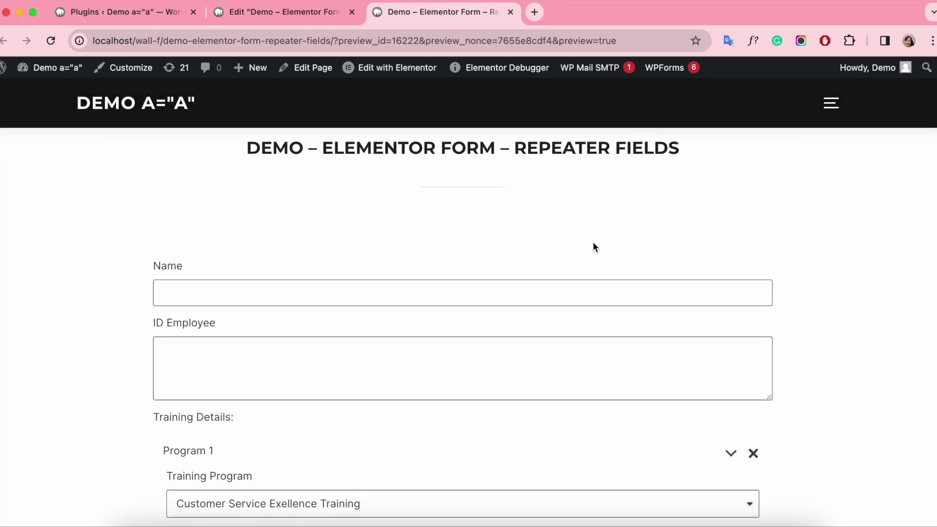
- Set Program 1 to Half-day, then add Program 2 as Data Analysis and Visualization Workshop, Multiple-day
{"action": "scroll", "coordinate": [593, 241], "scroll_direction": "down", "scroll_amount": 1}
{"action": "left_click", "coordinate": [170, 415]}
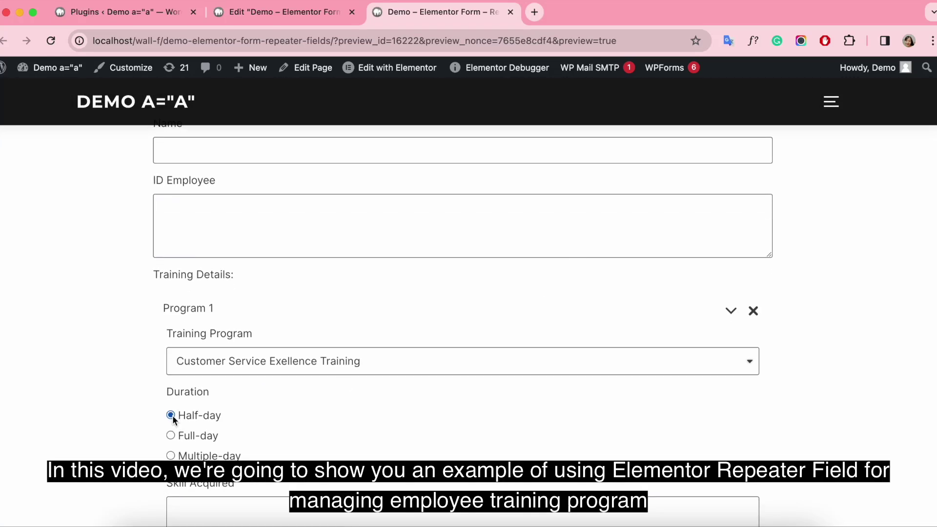
{"action": "scroll", "coordinate": [397, 396], "scroll_direction": "down", "scroll_amount": 5}
{"action": "left_click", "coordinate": [200, 399]}
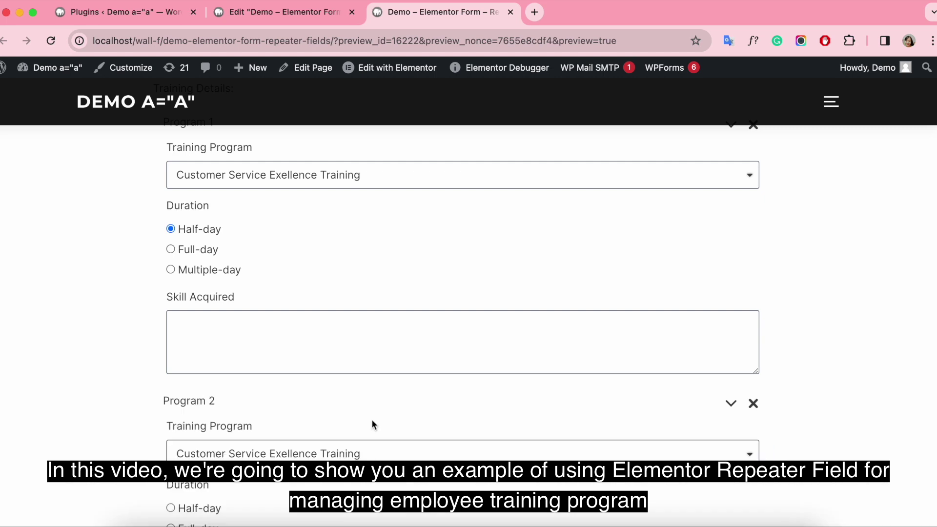
{"action": "left_click", "coordinate": [363, 451]}
{"action": "left_click", "coordinate": [371, 517]}
- Add Program 3 as Public Speaking and Presentation Mastery with a Full-day duration
{"action": "scroll", "coordinate": [414, 389], "scroll_direction": "down", "scroll_amount": 4}
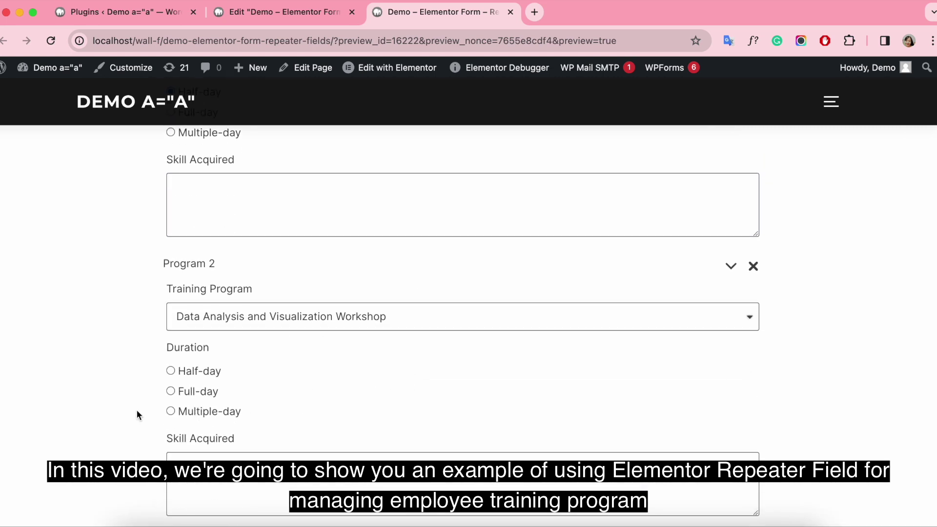
{"action": "left_click", "coordinate": [170, 412]}
{"action": "scroll", "coordinate": [361, 414], "scroll_direction": "down", "scroll_amount": 3}
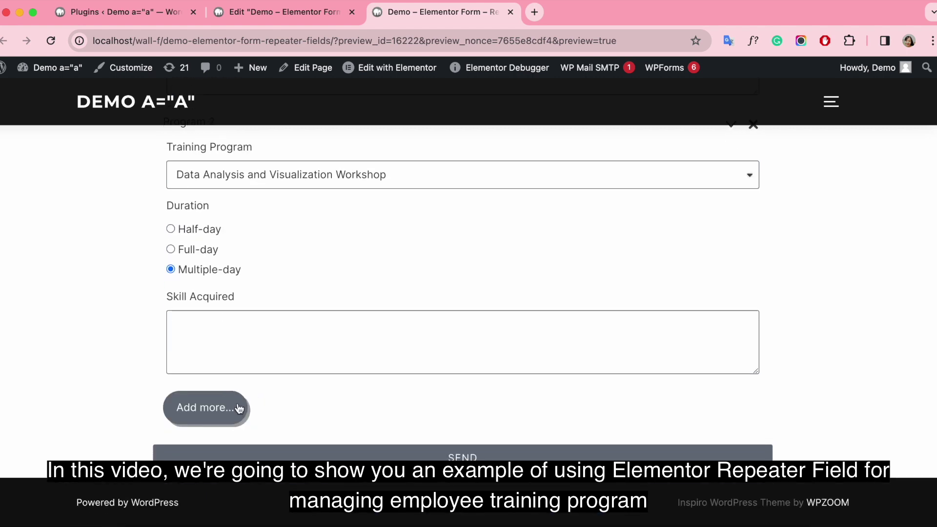
{"action": "left_click", "coordinate": [205, 406]}
- Add Program 4 and Program 5 rows to reach the five-row limit
{"action": "scroll", "coordinate": [311, 406], "scroll_direction": "down", "scroll_amount": 2}
{"action": "left_click", "coordinate": [348, 375]}
{"action": "left_click", "coordinate": [288, 405]}
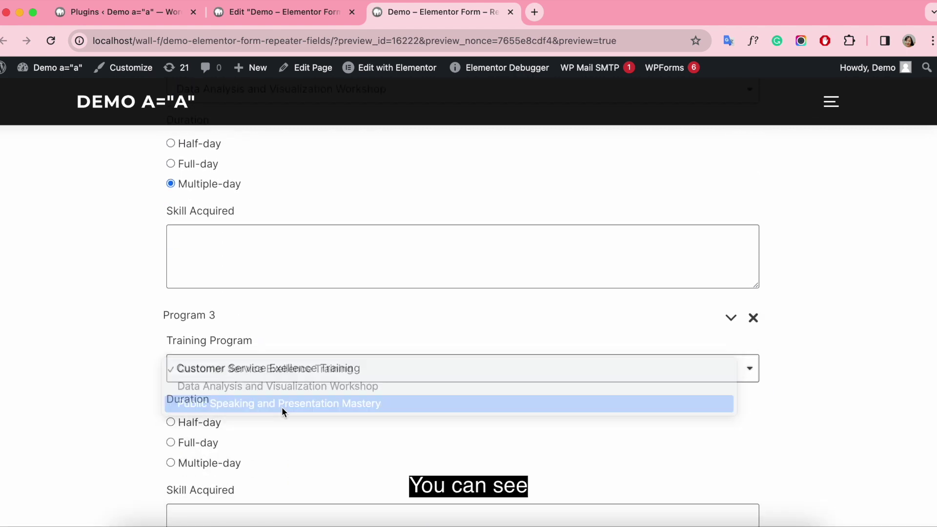
{"action": "left_click", "coordinate": [171, 442]}
{"action": "scroll", "coordinate": [317, 414], "scroll_direction": "down", "scroll_amount": 4}
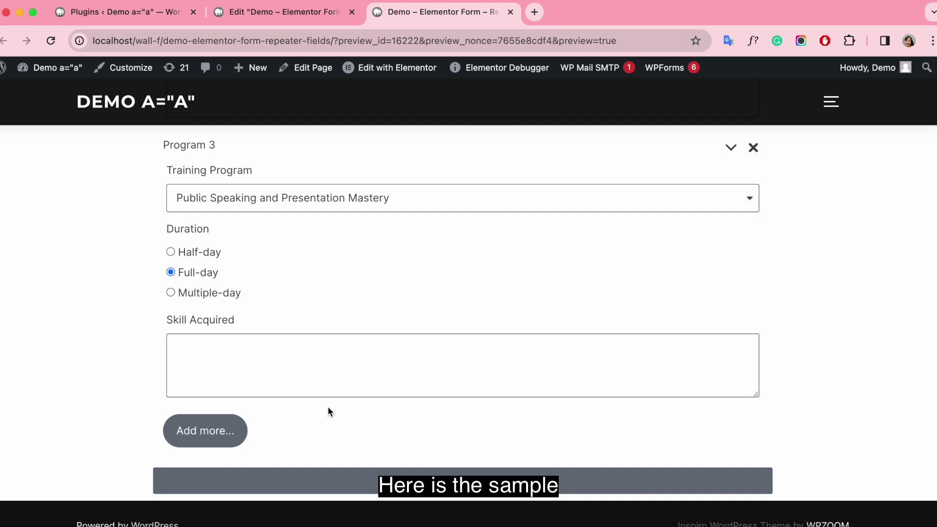
{"action": "left_click", "coordinate": [205, 407]}
{"action": "scroll", "coordinate": [418, 401], "scroll_direction": "down", "scroll_amount": 5}
{"action": "left_click", "coordinate": [207, 405]}
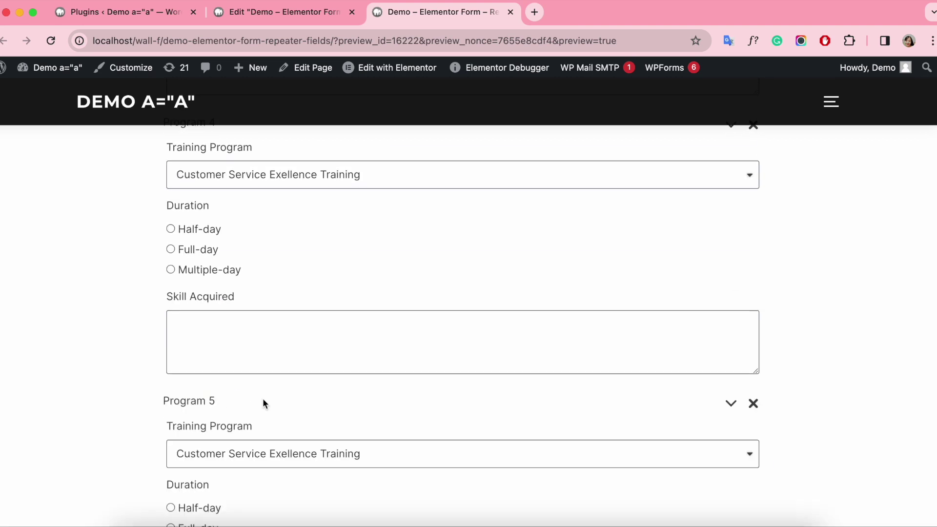
{"action": "scroll", "coordinate": [371, 398], "scroll_direction": "down", "scroll_amount": 4}
- Remove Programs 5, 4, 3 and 2, then return to the top of the page
{"action": "scroll", "coordinate": [569, 382], "scroll_direction": "up", "scroll_amount": 1}
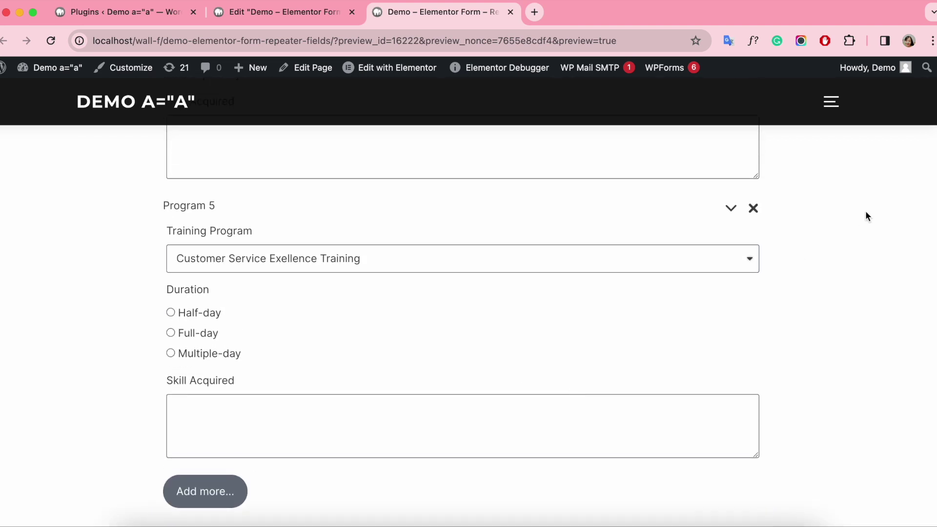
{"action": "left_click", "coordinate": [753, 208]}
{"action": "scroll", "coordinate": [788, 233], "scroll_direction": "up", "scroll_amount": 3}
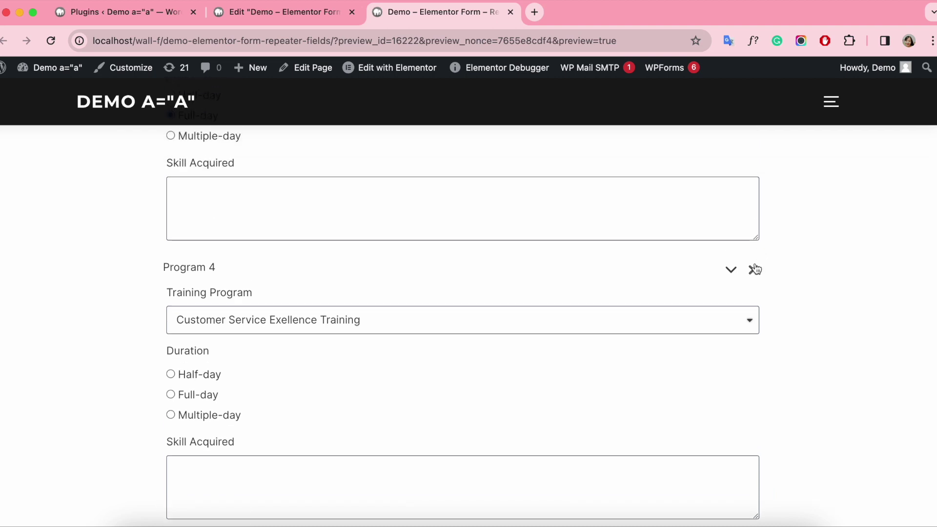
{"action": "left_click", "coordinate": [755, 269]}
{"action": "scroll", "coordinate": [785, 256], "scroll_direction": "up", "scroll_amount": 1}
{"action": "left_click", "coordinate": [754, 180]}
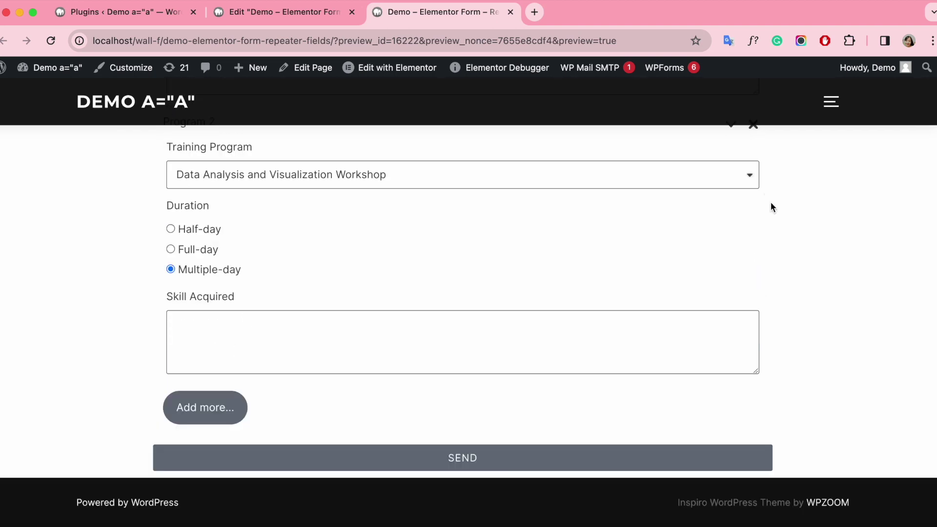
{"action": "scroll", "coordinate": [772, 205], "scroll_direction": "up", "scroll_amount": 2}
{"action": "left_click", "coordinate": [752, 224]}
{"action": "scroll", "coordinate": [815, 232], "scroll_direction": "up", "scroll_amount": 7}
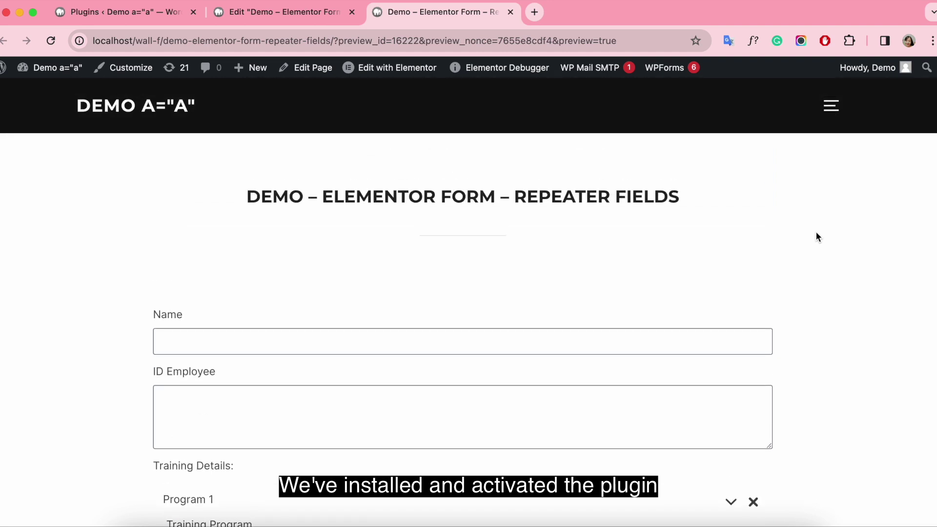
- Close the preview and drag a Form widget onto the page
{"action": "key", "text": "super+w"}
{"action": "scroll", "coordinate": [131, 342], "scroll_direction": "down", "scroll_amount": 7}
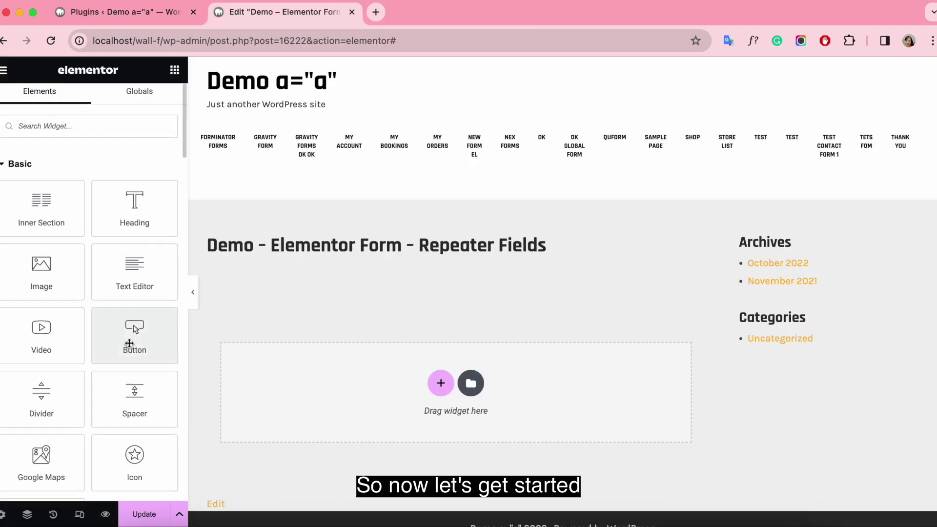
{"action": "left_click_drag", "start_coordinate": [133, 350], "coordinate": [371, 386]}
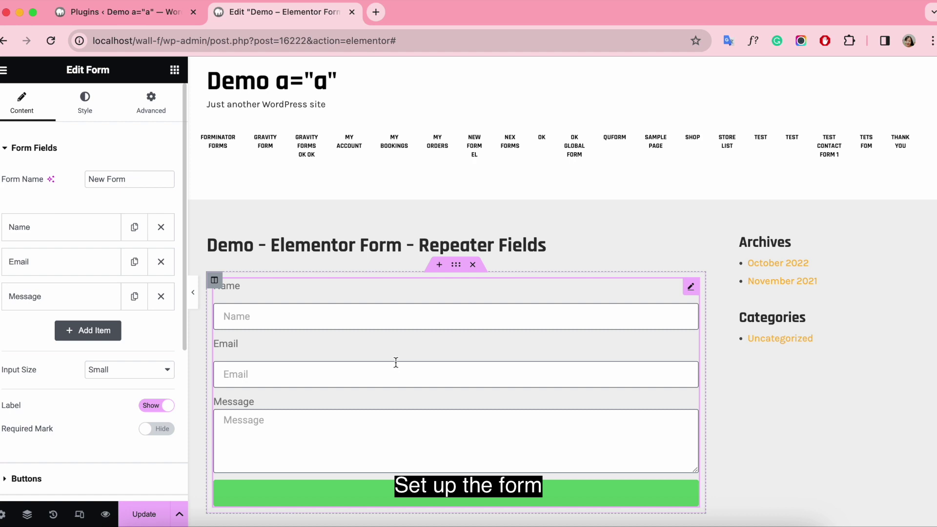
- Change the Email field to a Textarea labelled 'ID Employee' with an empty placeholder
{"action": "left_click", "coordinate": [83, 229]}
{"action": "left_click", "coordinate": [49, 229]}
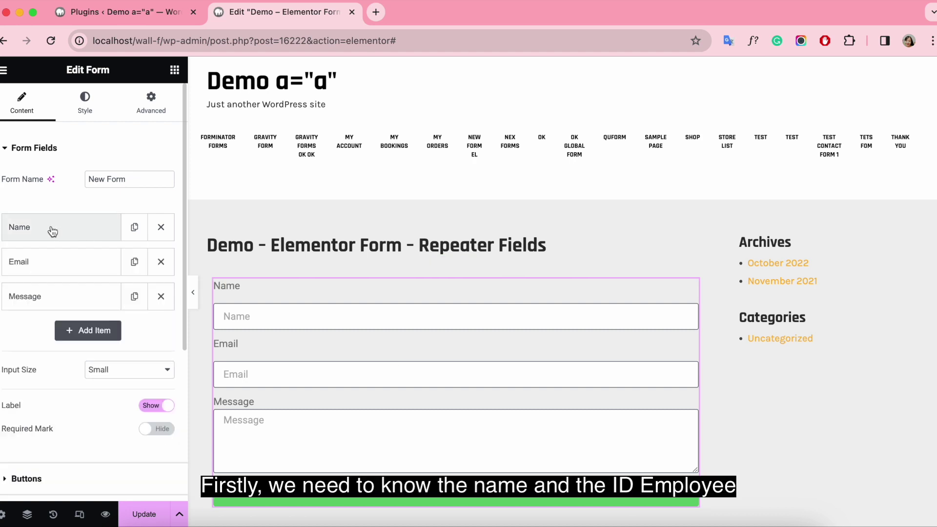
{"action": "left_click", "coordinate": [69, 263]}
{"action": "left_click", "coordinate": [132, 320]}
{"action": "left_click", "coordinate": [111, 333]}
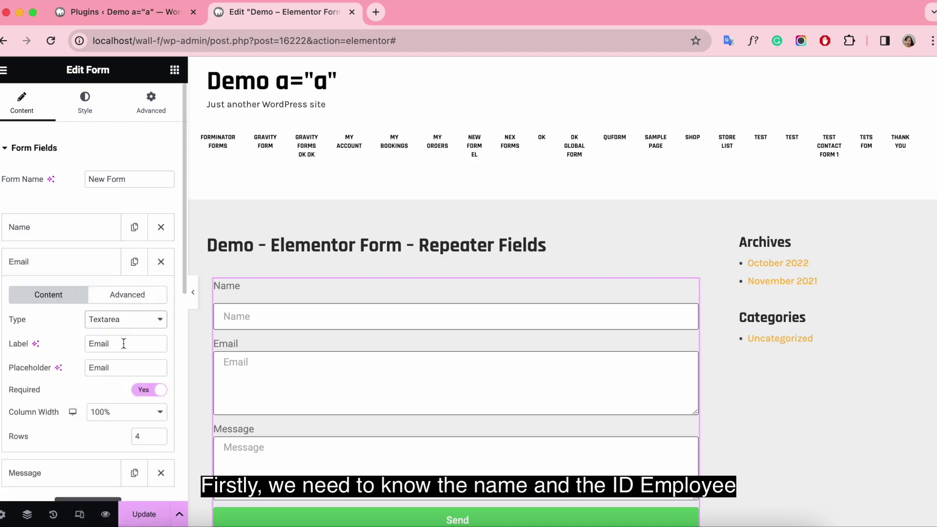
{"action": "double_click", "coordinate": [124, 343]}
{"action": "type", "text": "ID Emp"}
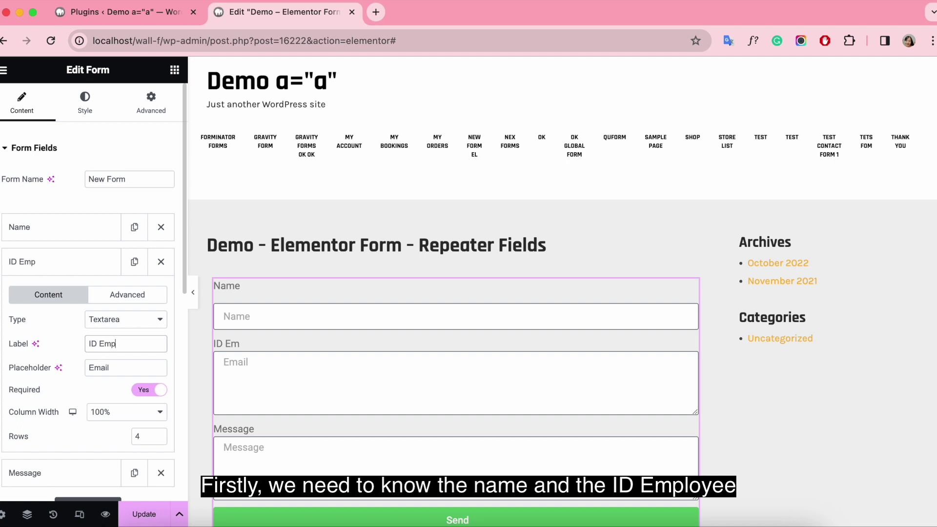
{"action": "type", "text": "loyee"}
{"action": "double_click", "coordinate": [102, 367]}
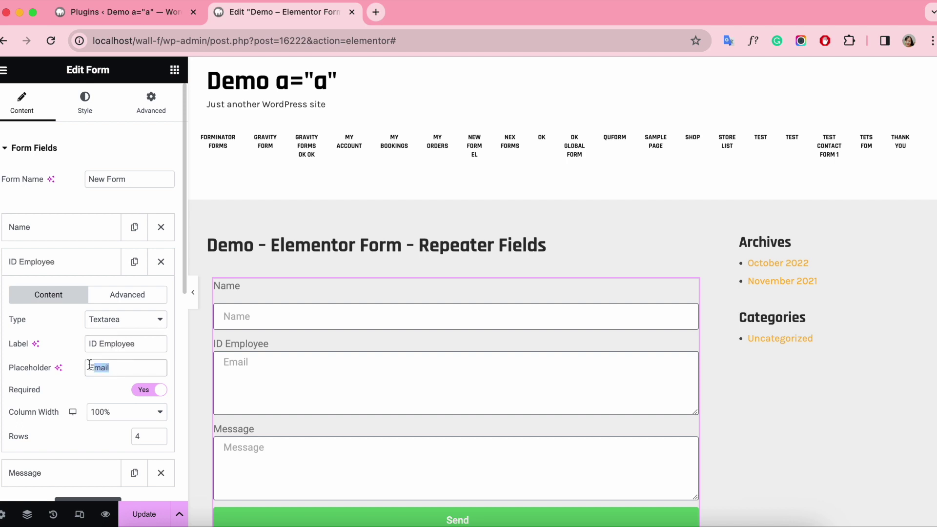
{"action": "key", "text": "BackSpace"}
{"action": "left_click", "coordinate": [88, 473]}
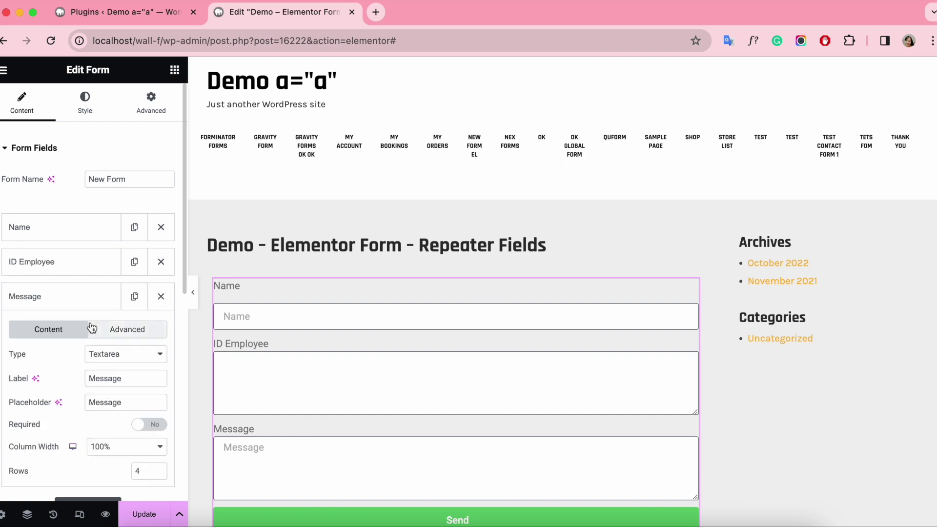
- Turn the Message field into a Repeater Start labelled 'Training Details:'
{"action": "left_click", "coordinate": [143, 354]}
{"action": "scroll", "coordinate": [134, 386], "scroll_direction": "down", "scroll_amount": 3}
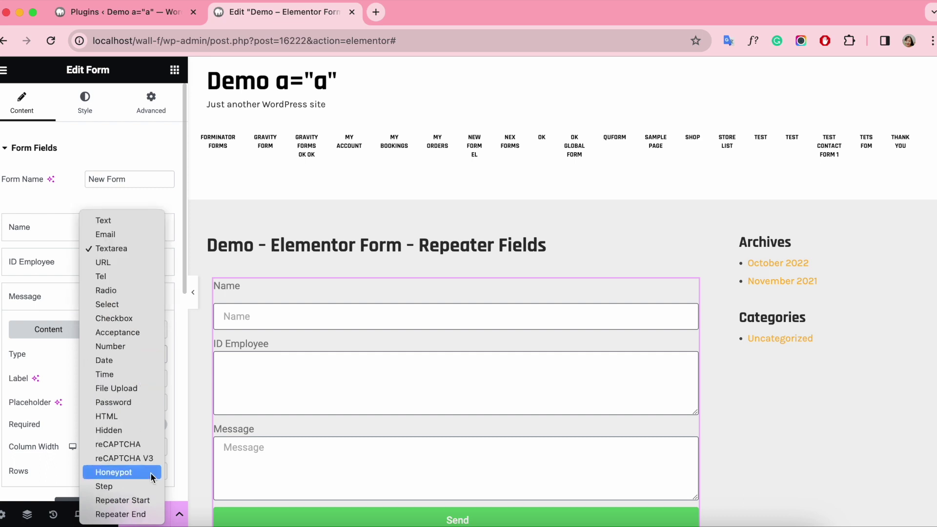
{"action": "left_click", "coordinate": [149, 501]}
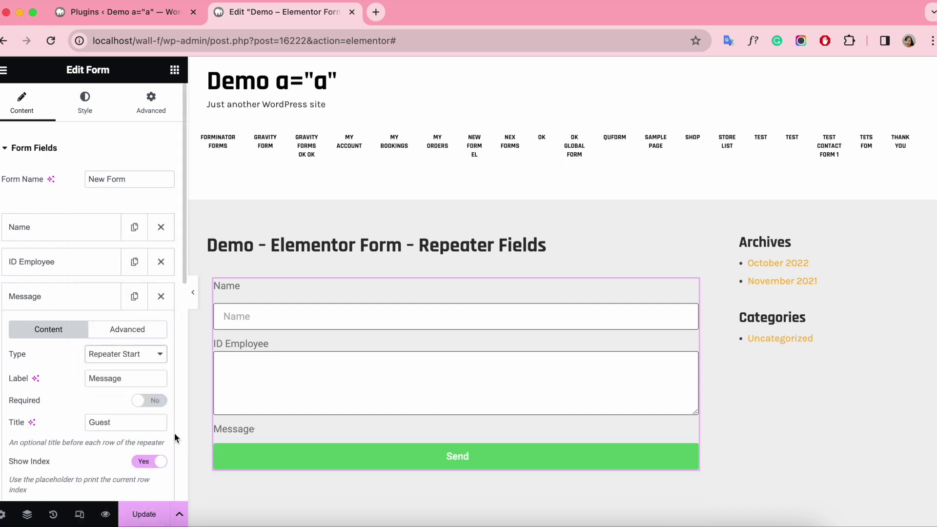
{"action": "double_click", "coordinate": [133, 381]}
{"action": "key", "text": "BackSpace"}
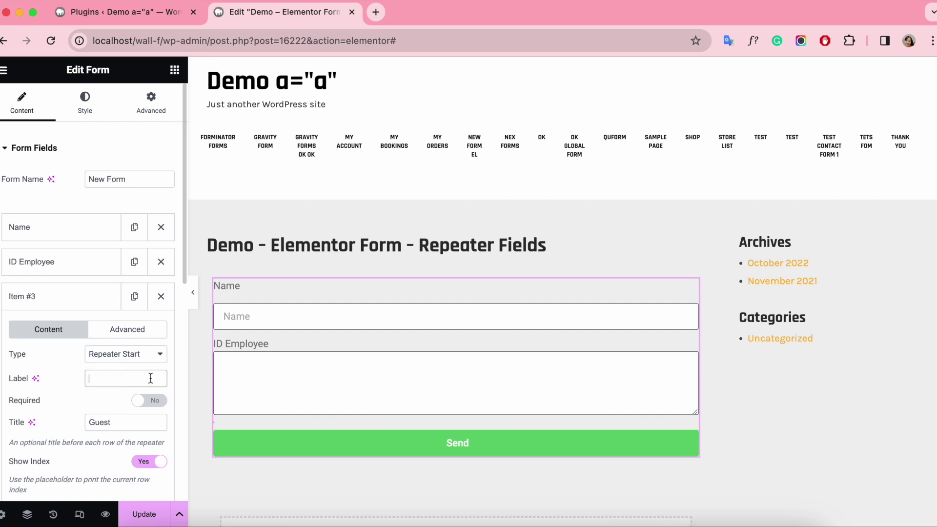
{"action": "type", "text": "Training"}
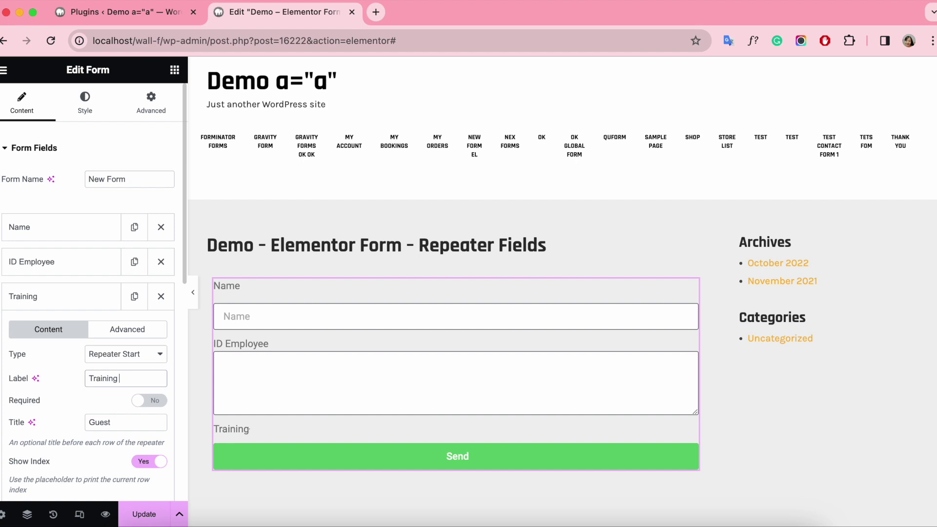
{"action": "type", "text": " Details:"}
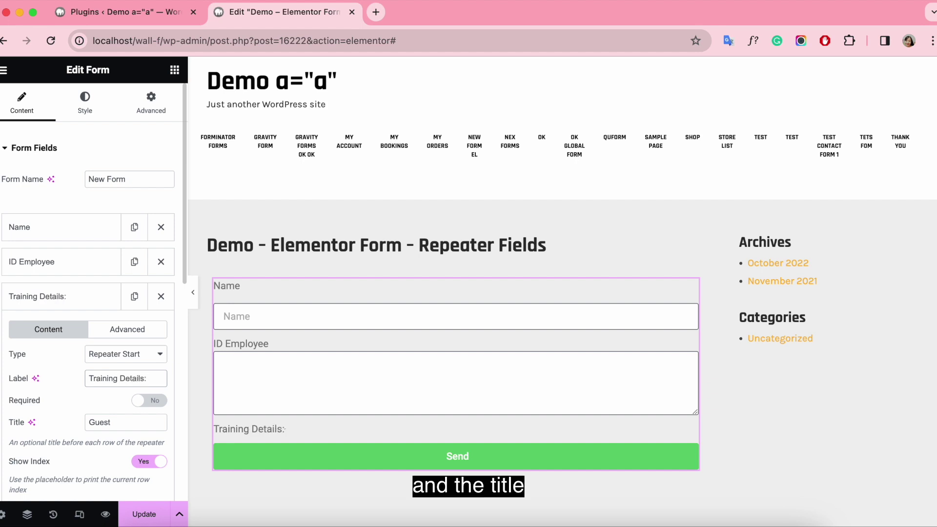
- Title each repeater row 'Program' and keep Show Index set to Yes
{"action": "left_click", "coordinate": [136, 424]}
{"action": "key", "text": "super+a"}
{"action": "key", "text": "BackSpace"}
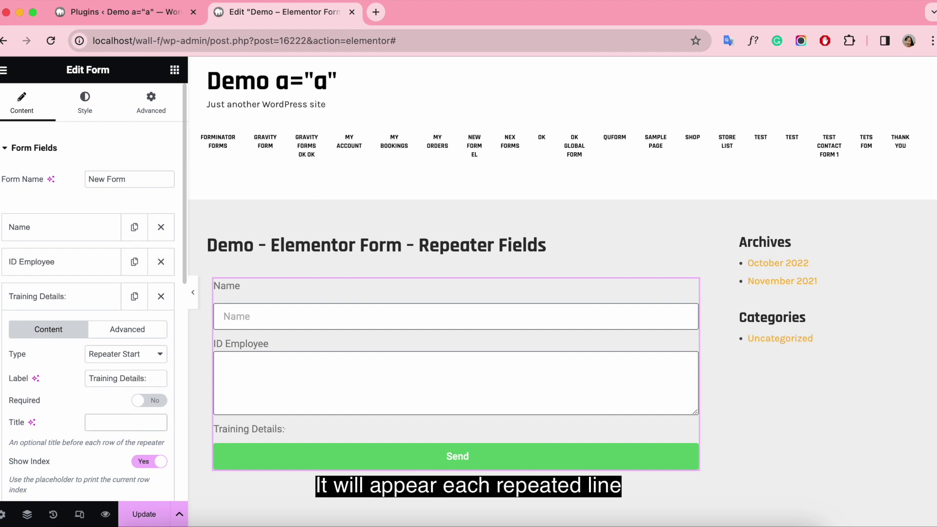
{"action": "type", "text": "Program"}
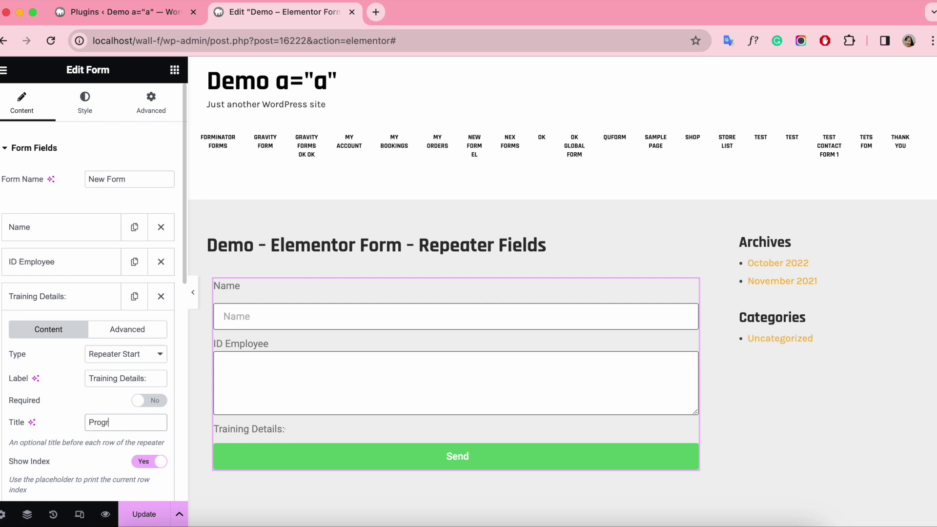
{"action": "left_click", "coordinate": [149, 462]}
{"action": "left_click", "coordinate": [149, 461]}
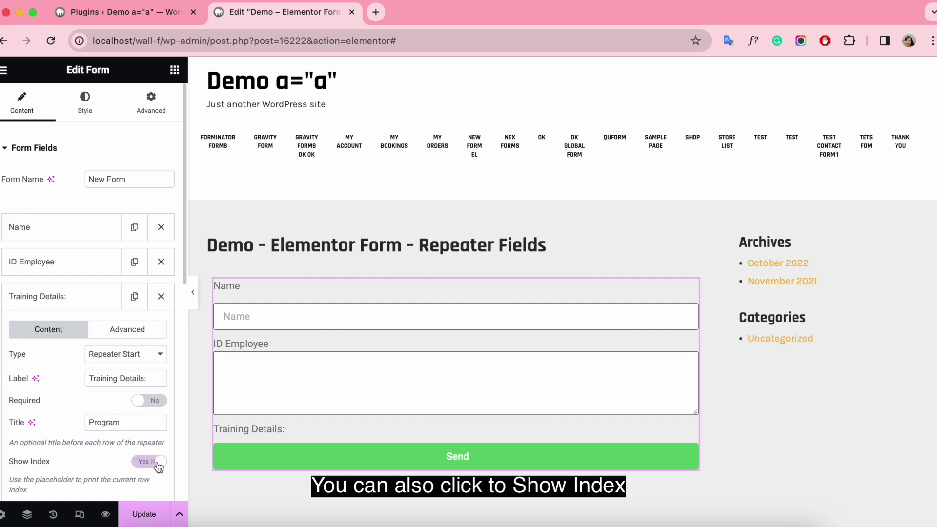
{"action": "scroll", "coordinate": [146, 427], "scroll_direction": "down", "scroll_amount": 3}
{"action": "scroll", "coordinate": [145, 423], "scroll_direction": "down", "scroll_amount": 2}
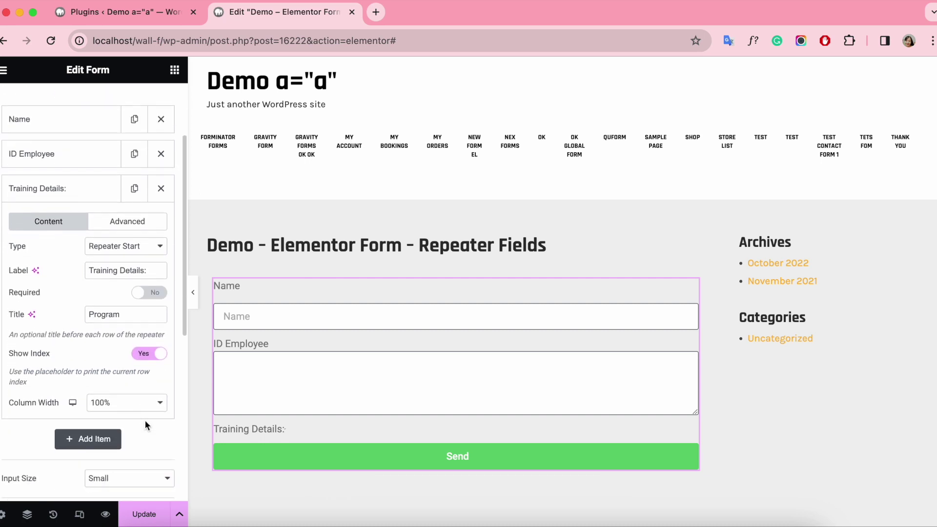
- Add a new Select field labelled 'Training Program'
{"action": "left_click", "coordinate": [94, 437]}
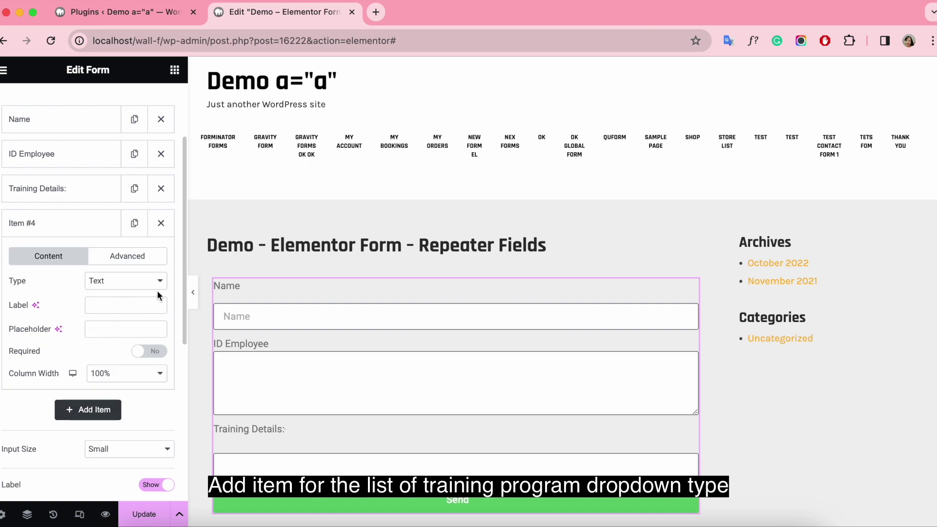
{"action": "left_click", "coordinate": [140, 281]}
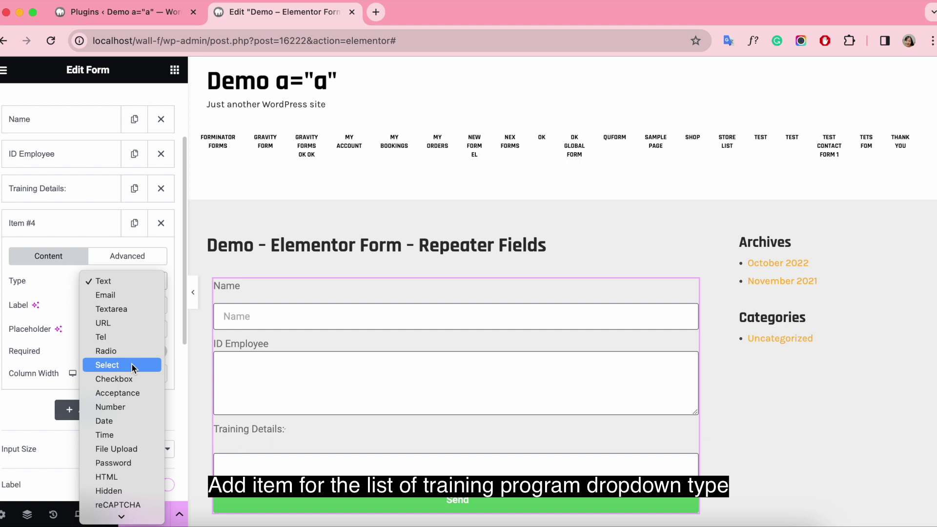
{"action": "left_click", "coordinate": [131, 363]}
{"action": "left_click", "coordinate": [120, 306]}
{"action": "type", "text": "Train"}
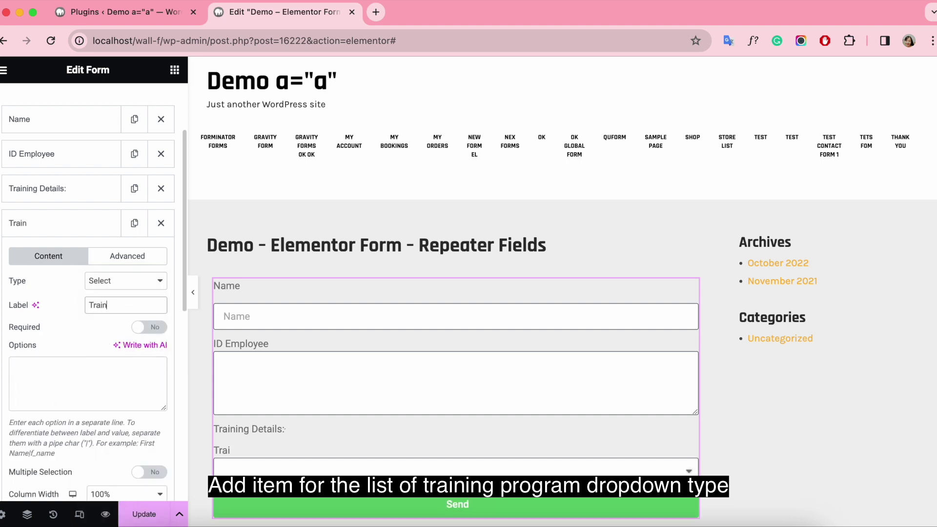
{"action": "type", "text": "ing Program"}
- Enter the options 'Customer Service Exellence Training', 'Data Analysis and Vissuzation Workshop', 'Public Speaking and Presentation Mastery'
{"action": "left_click", "coordinate": [88, 371]}
{"action": "type", "text": "Cus"}
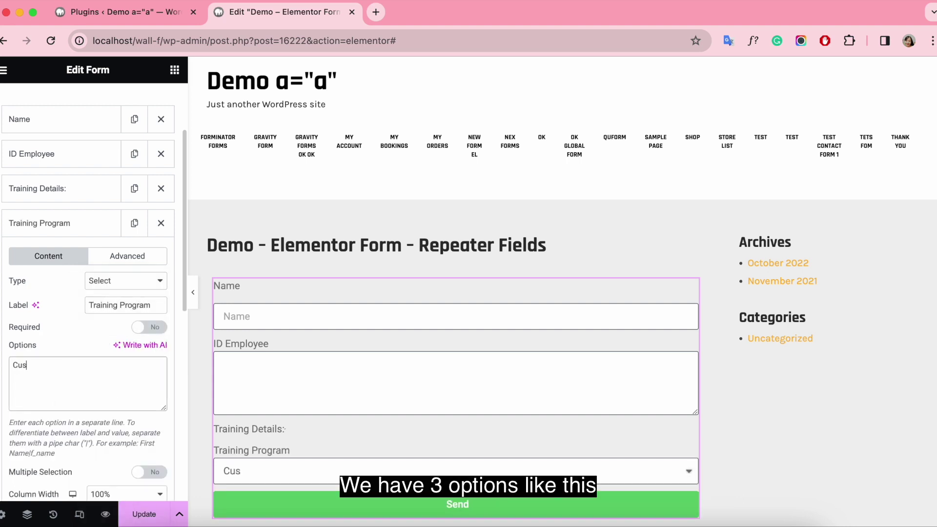
{"action": "type", "text": "tomer Service Exellence"}
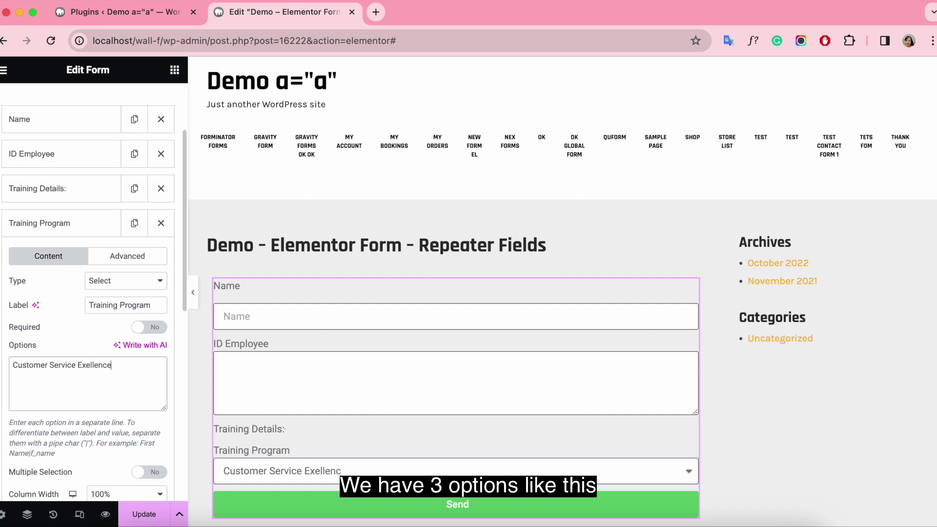
{"action": "type", "text": " Training"}
{"action": "key", "text": "Return"}
{"action": "type", "text": "Data Anal"}
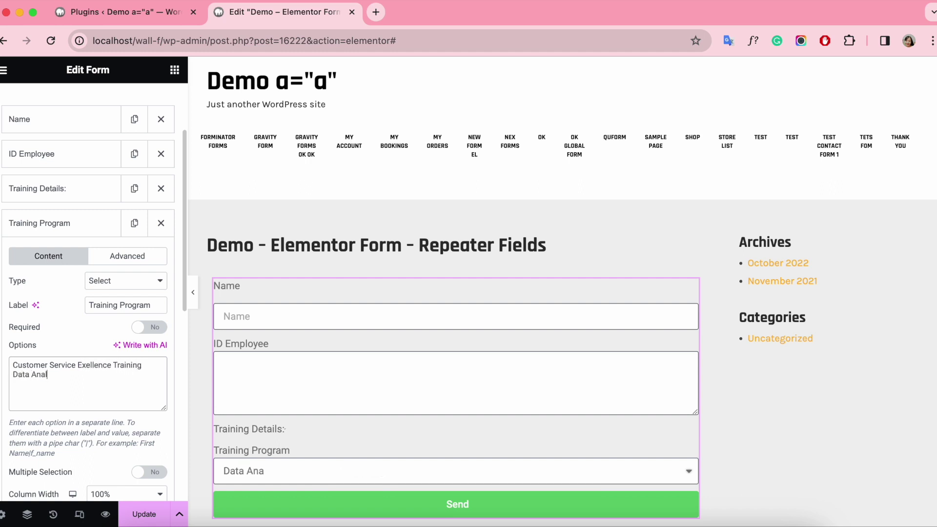
{"action": "type", "text": "ysis and Vis"}
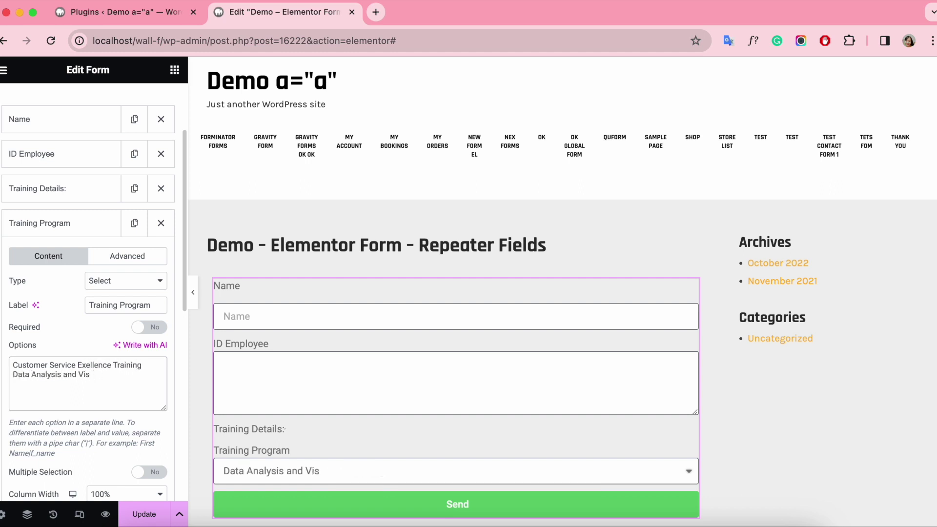
{"action": "type", "text": "suzation Workshop"}
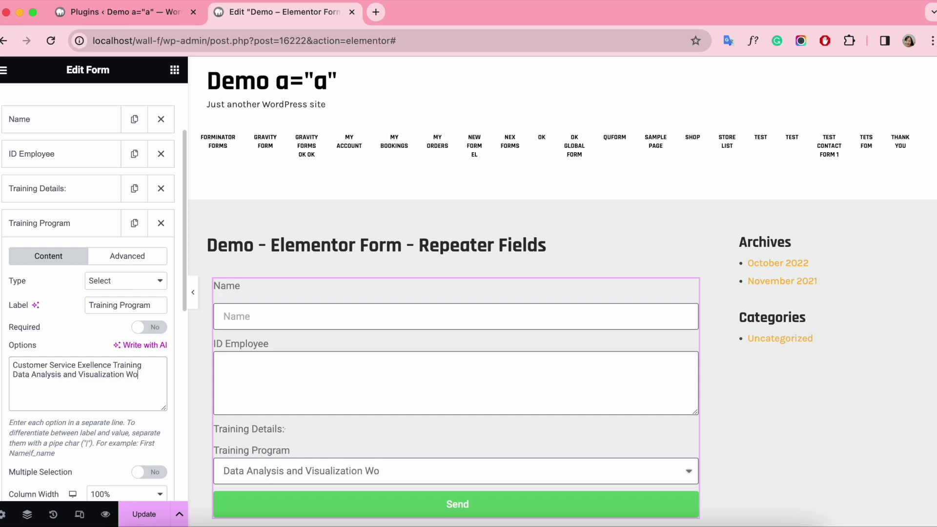
{"action": "key", "text": "Return"}
{"action": "type", "text": "Public"}
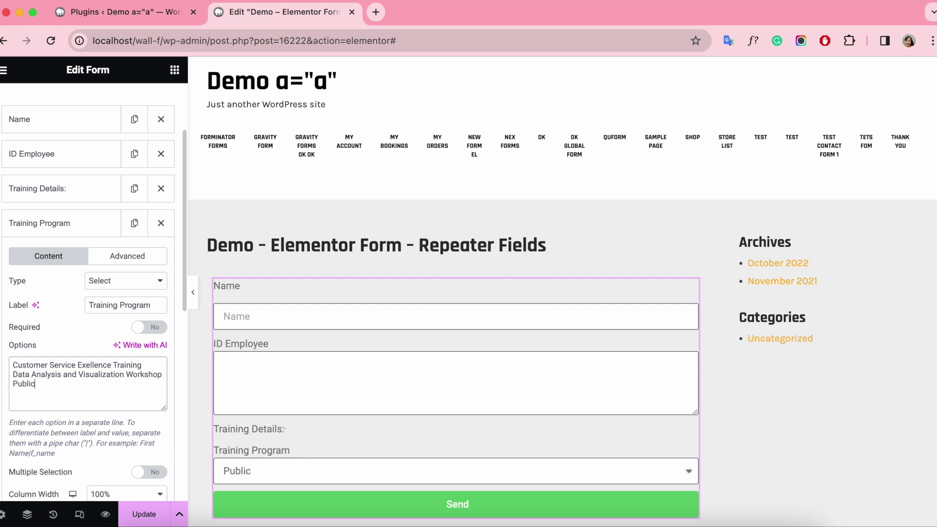
{"action": "type", "text": " Speaking and Pre"}
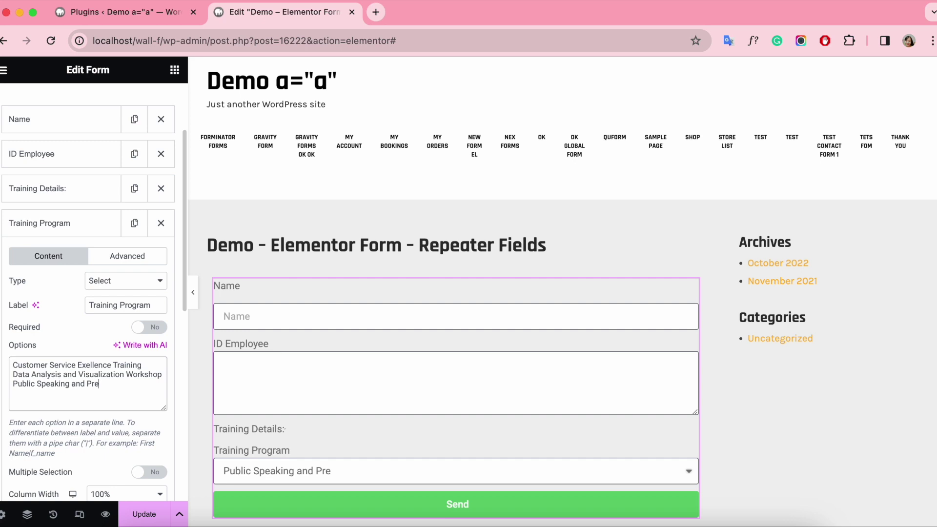
{"action": "type", "text": "sentation Maste"}
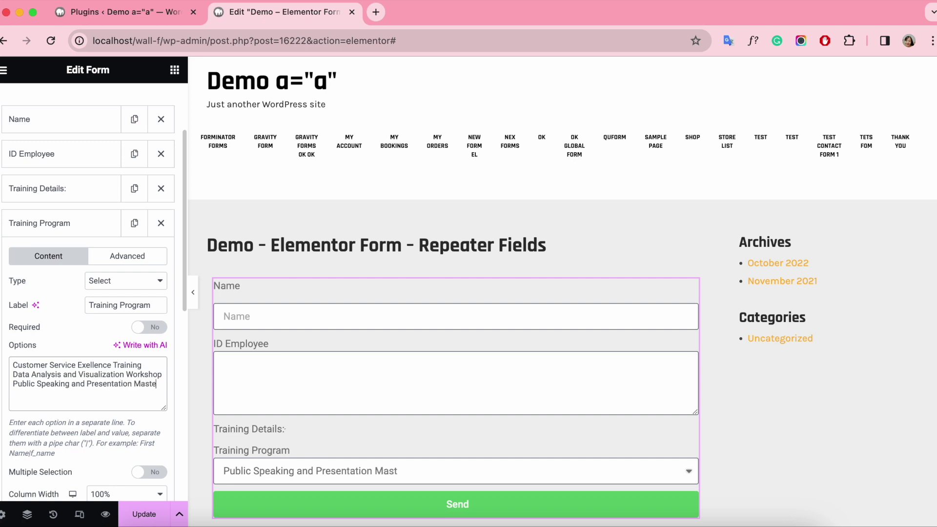
{"action": "type", "text": "ry"}
{"action": "scroll", "coordinate": [123, 391], "scroll_direction": "down", "scroll_amount": 2}
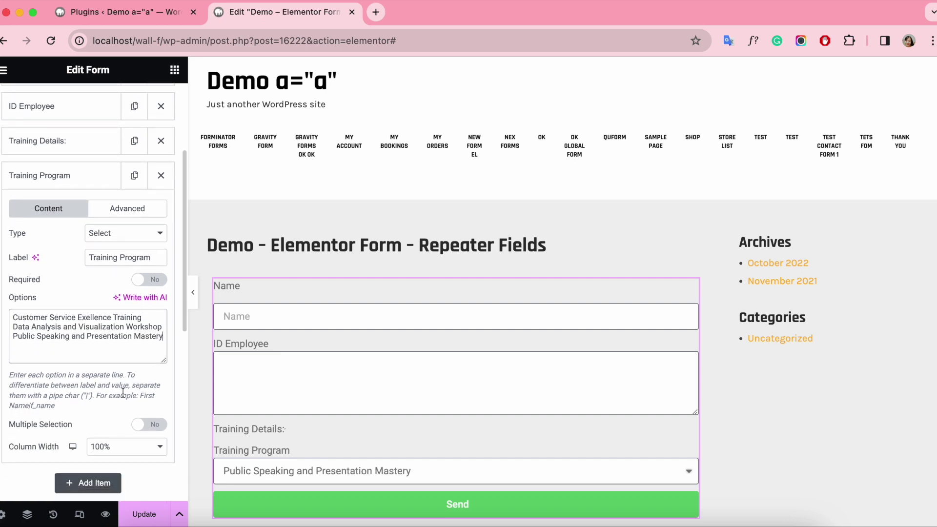
- Add a Radio field labelled 'Duration' with Half-day, Full-day and Multiple-day options
{"action": "left_click", "coordinate": [85, 482]}
{"action": "left_click", "coordinate": [128, 271]}
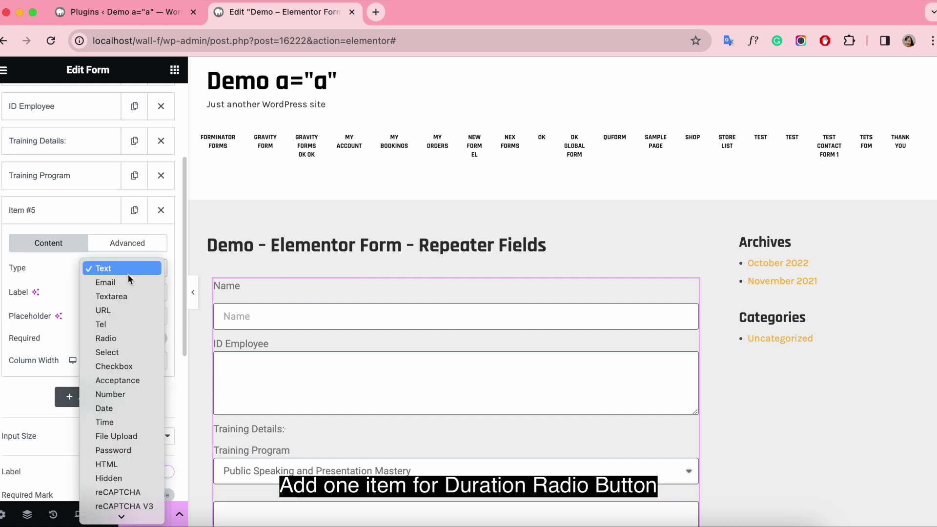
{"action": "left_click", "coordinate": [124, 336]}
{"action": "left_click", "coordinate": [107, 293]}
{"action": "type", "text": "Duration"}
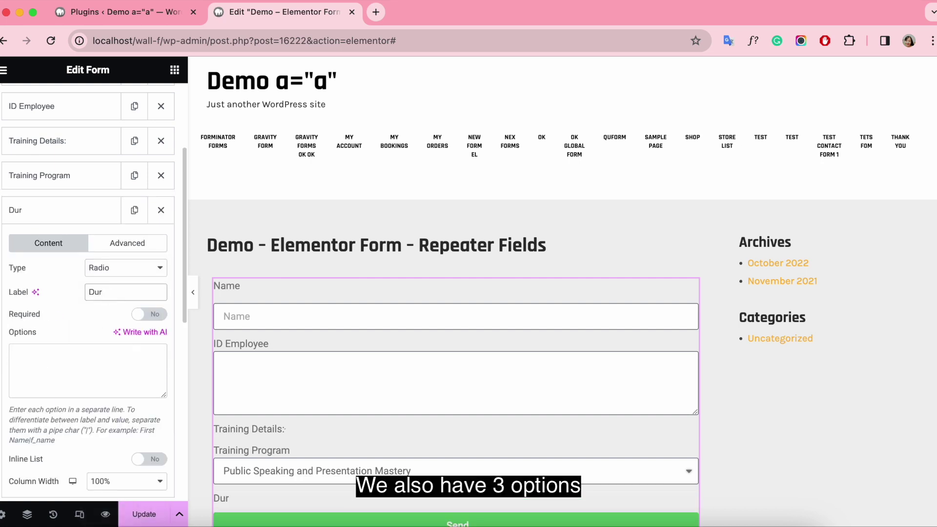
{"action": "left_click", "coordinate": [61, 360]}
{"action": "type", "text": "Half-day"}
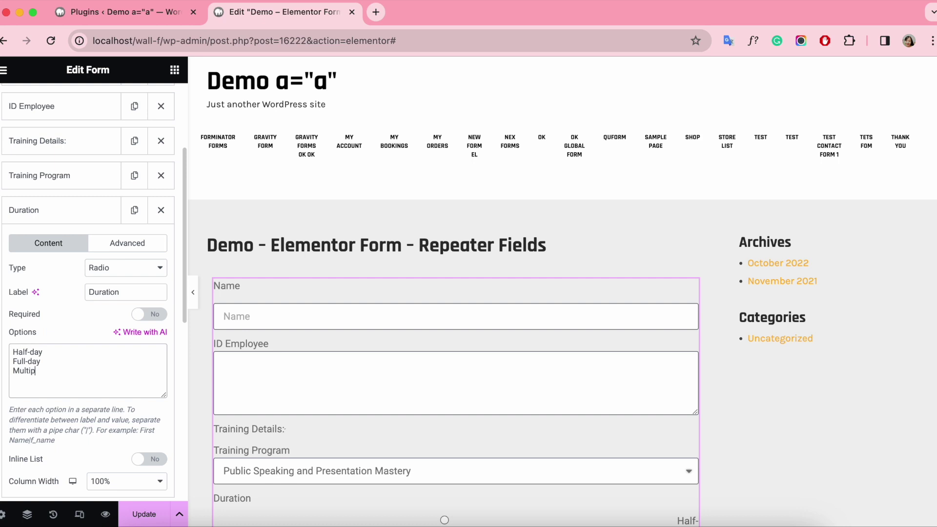
{"action": "scroll", "coordinate": [87, 435], "scroll_direction": "down", "scroll_amount": 2}
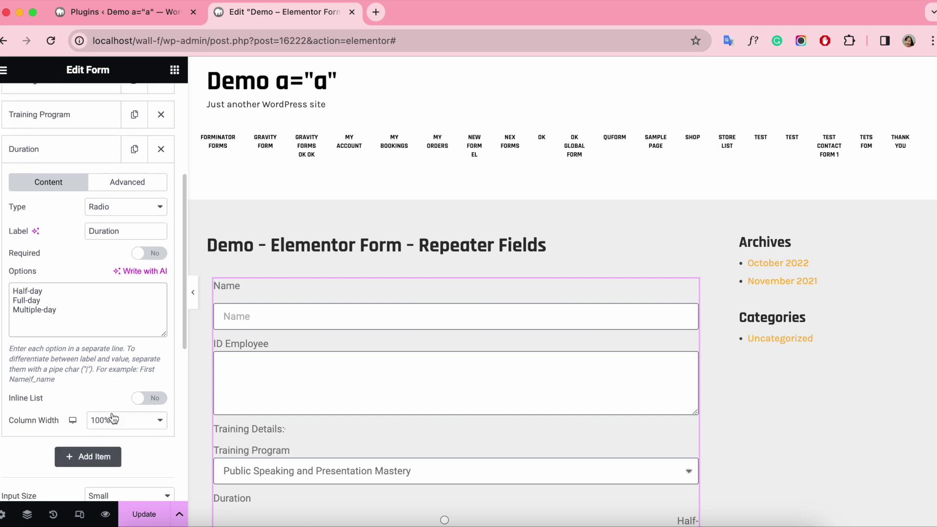
{"action": "scroll", "coordinate": [109, 414], "scroll_direction": "down", "scroll_amount": 1}
{"action": "scroll", "coordinate": [146, 389], "scroll_direction": "down", "scroll_amount": 1}
{"action": "scroll", "coordinate": [289, 416], "scroll_direction": "down", "scroll_amount": 4}
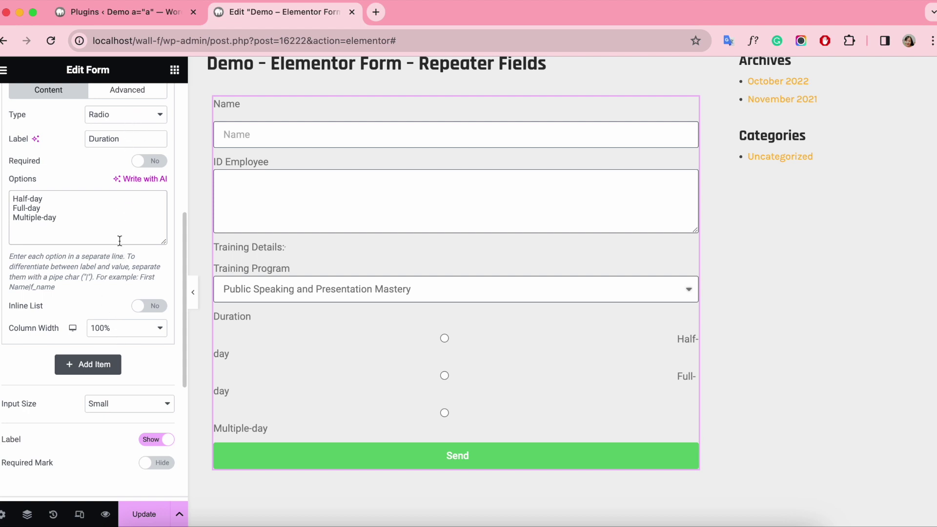
{"action": "scroll", "coordinate": [111, 351], "scroll_direction": "down", "scroll_amount": 1}
- Add a new Textarea field labelled 'Skill Acquired' below Duration
{"action": "left_click", "coordinate": [97, 354]}
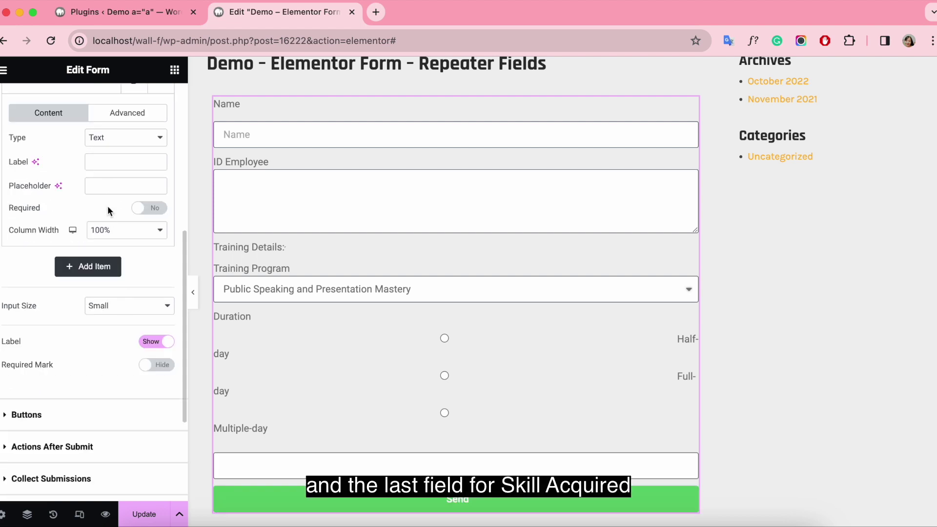
{"action": "scroll", "coordinate": [107, 210], "scroll_direction": "up", "scroll_amount": 2}
{"action": "left_click", "coordinate": [116, 239]}
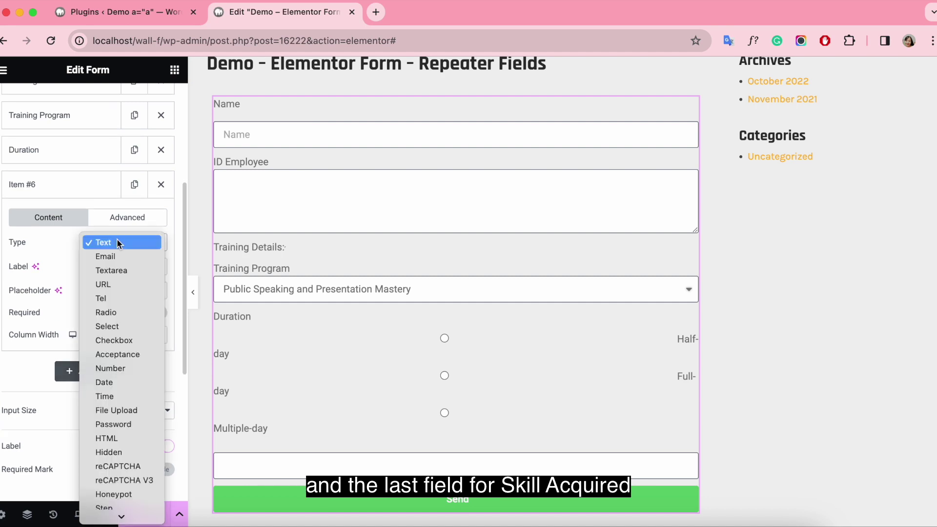
{"action": "left_click", "coordinate": [122, 270]}
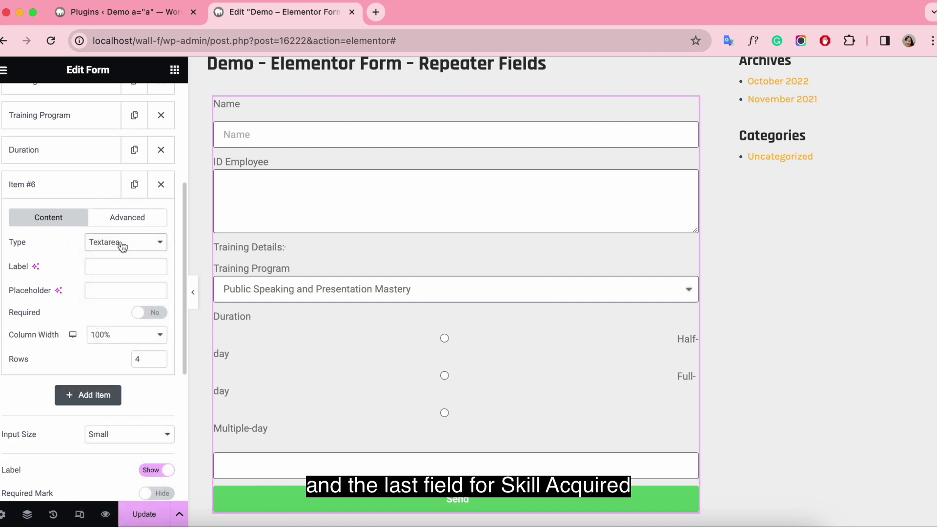
{"action": "left_click", "coordinate": [134, 268]}
{"action": "type", "text": "Skill Acquired"}
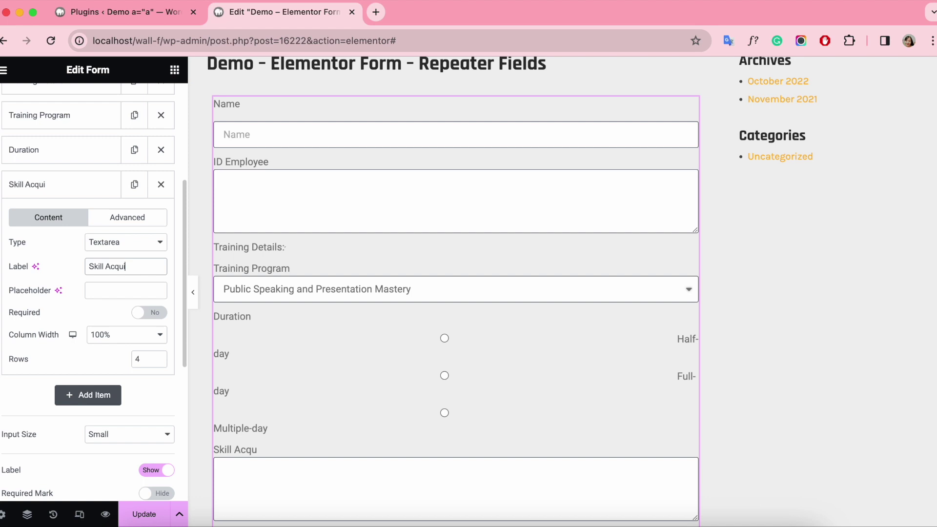
- Add a Repeater End field and change its row limit from 10 to 5
{"action": "left_click", "coordinate": [92, 392]}
{"action": "left_click", "coordinate": [115, 277]}
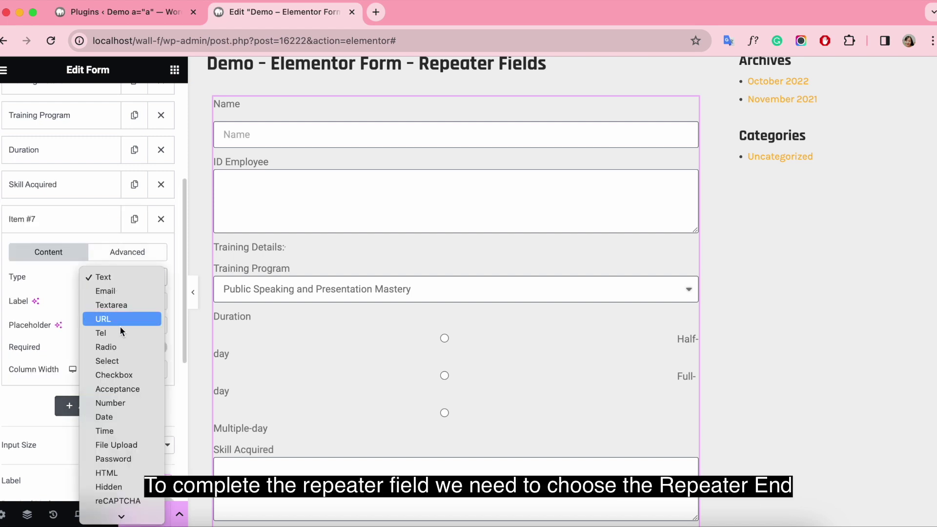
{"action": "left_click", "coordinate": [156, 517]}
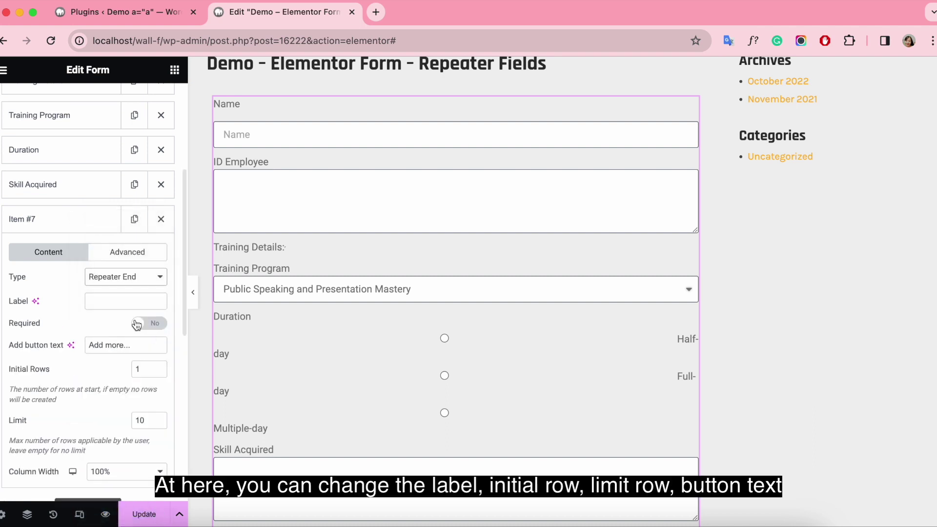
{"action": "left_click", "coordinate": [106, 300]}
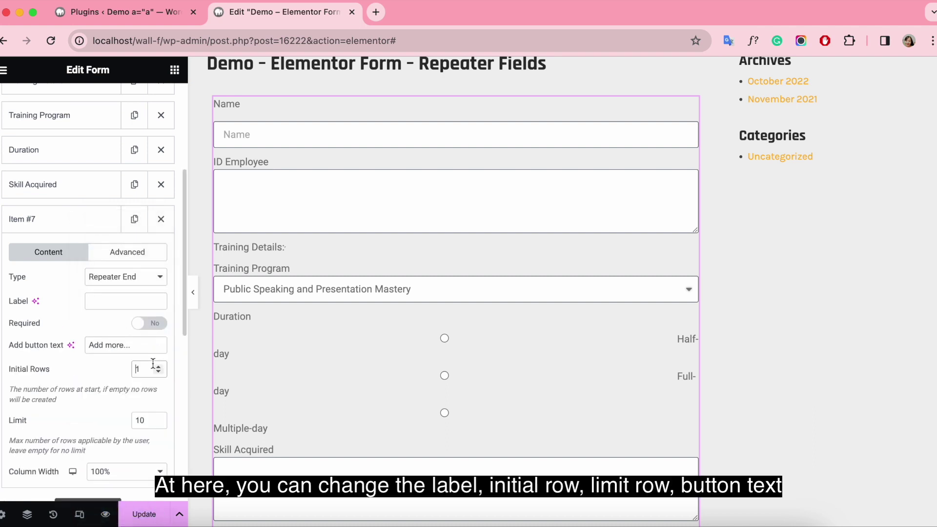
{"action": "double_click", "coordinate": [141, 420]}
{"action": "key", "text": "BackSpace"}
- Save the form changes and update the page
{"action": "scroll", "coordinate": [146, 420], "scroll_direction": "down", "scroll_amount": 2}
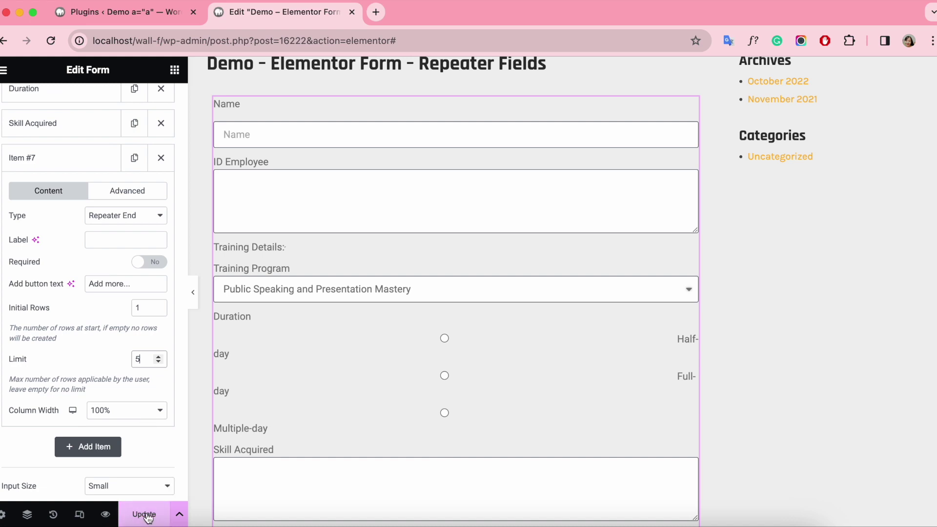
{"action": "left_click", "coordinate": [149, 518]}
{"action": "scroll", "coordinate": [384, 454], "scroll_direction": "down", "scroll_amount": 5}
{"action": "scroll", "coordinate": [367, 371], "scroll_direction": "up", "scroll_amount": 3}
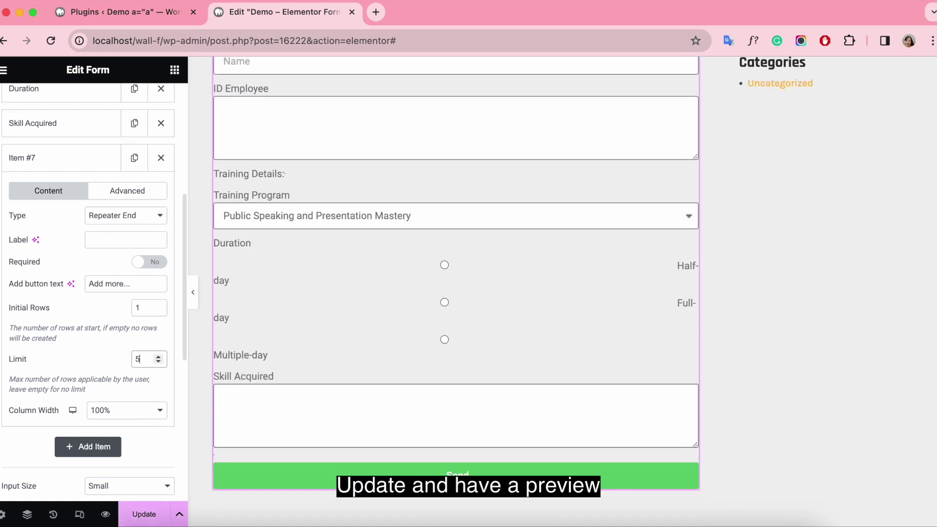
{"action": "scroll", "coordinate": [334, 326], "scroll_direction": "down", "scroll_amount": 5}
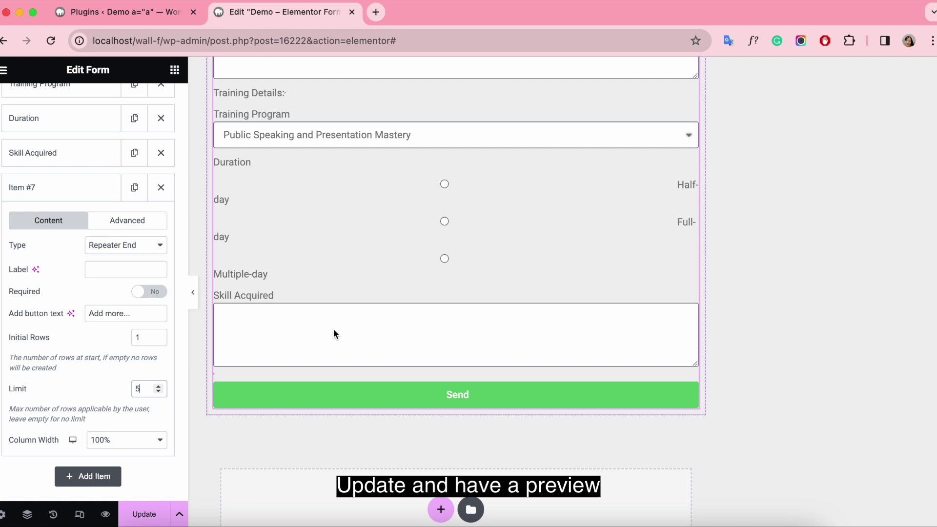
{"action": "scroll", "coordinate": [334, 333], "scroll_direction": "down", "scroll_amount": 3}
{"action": "left_click", "coordinate": [144, 514]}
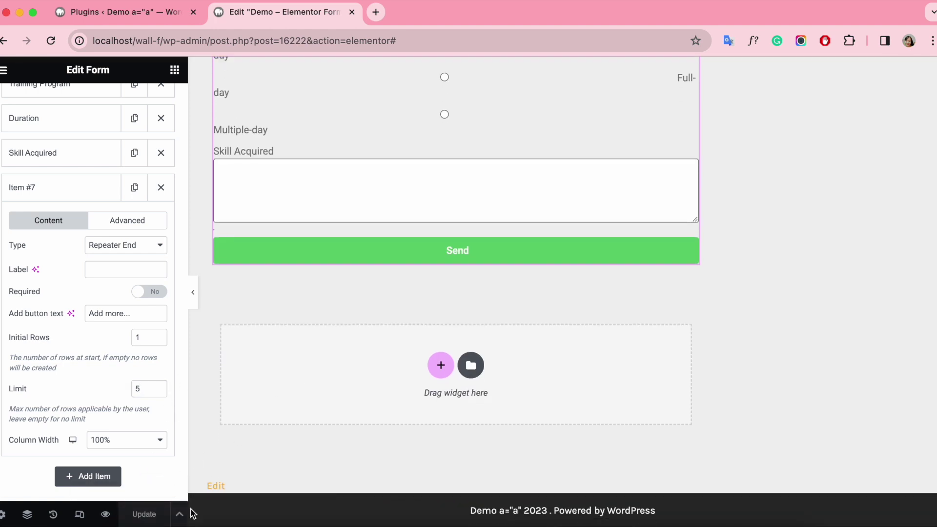
- Preview the page, set Program 1 to Half-day, and add Program 2 as Data Analysis, Multiple-day
{"action": "left_click", "coordinate": [106, 514]}
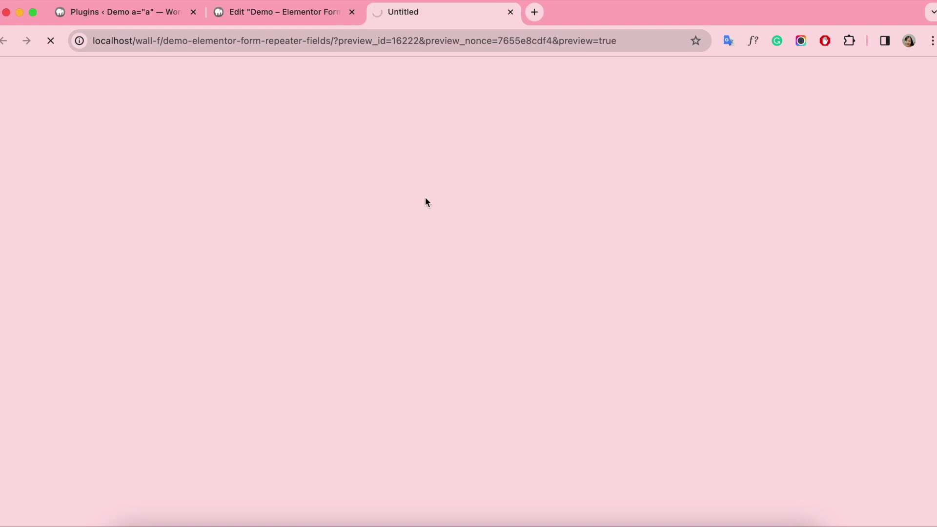
{"action": "scroll", "coordinate": [593, 241], "scroll_direction": "down", "scroll_amount": 1}
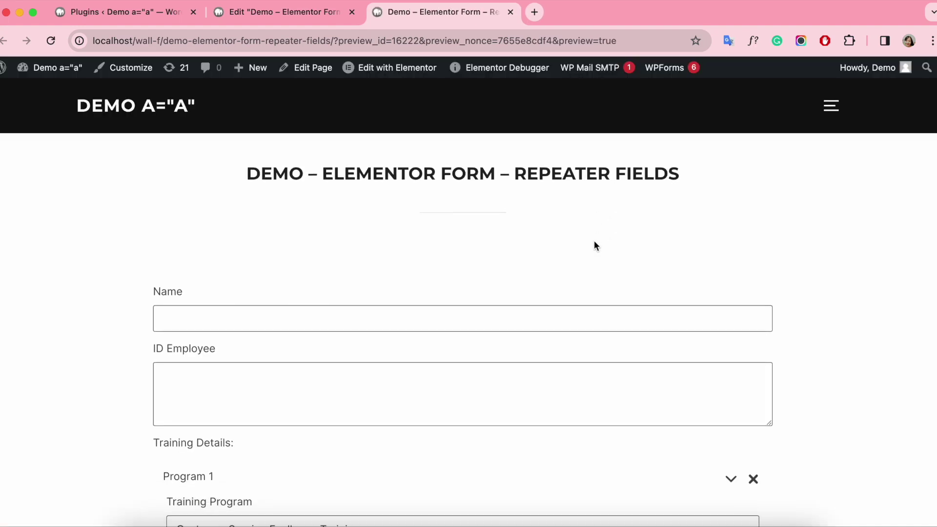
{"action": "scroll", "coordinate": [594, 240], "scroll_direction": "down", "scroll_amount": 3}
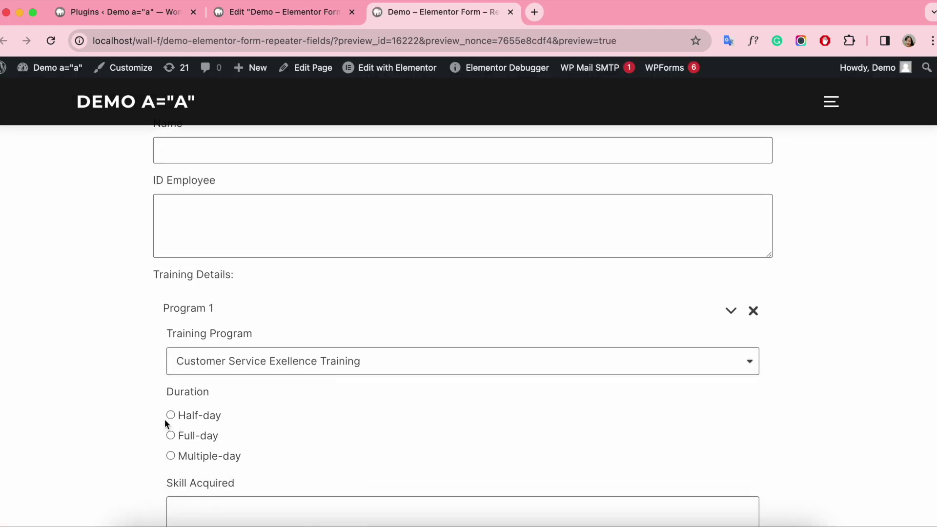
{"action": "left_click", "coordinate": [171, 415]}
{"action": "scroll", "coordinate": [397, 396], "scroll_direction": "down", "scroll_amount": 4}
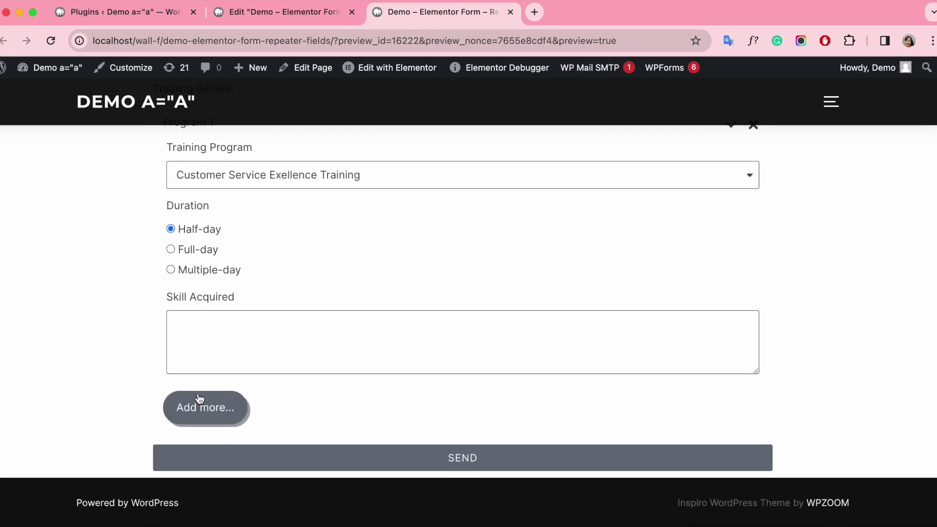
{"action": "left_click", "coordinate": [200, 399]}
{"action": "left_click", "coordinate": [363, 445]}
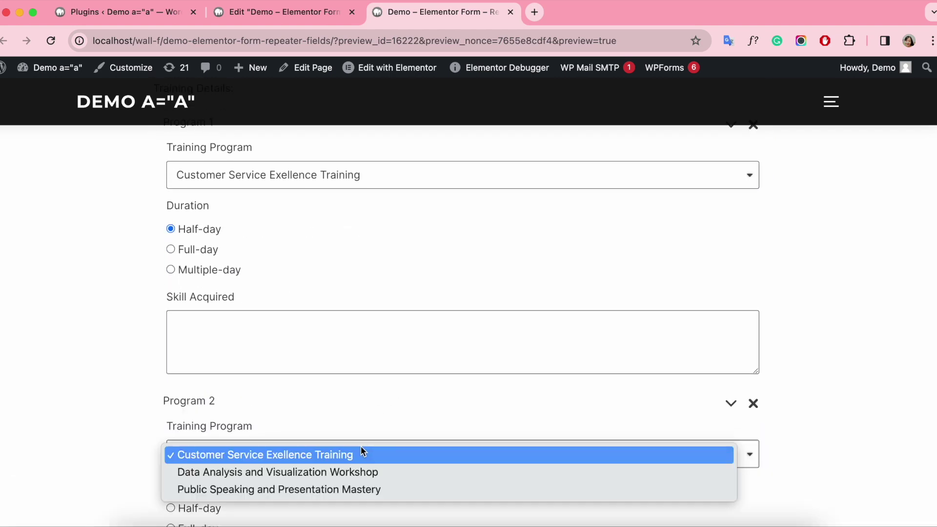
{"action": "left_click", "coordinate": [303, 471]}
{"action": "scroll", "coordinate": [410, 388], "scroll_direction": "down", "scroll_amount": 3}
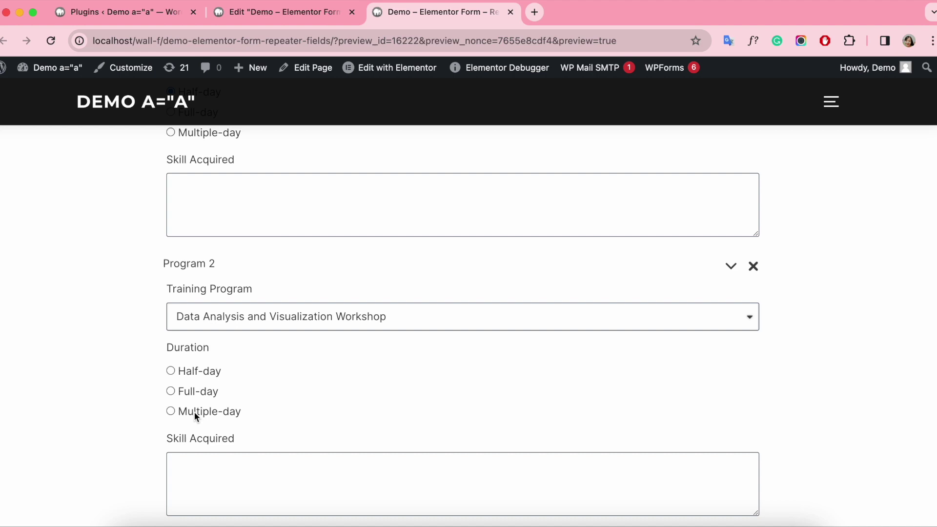
{"action": "left_click", "coordinate": [168, 413]}
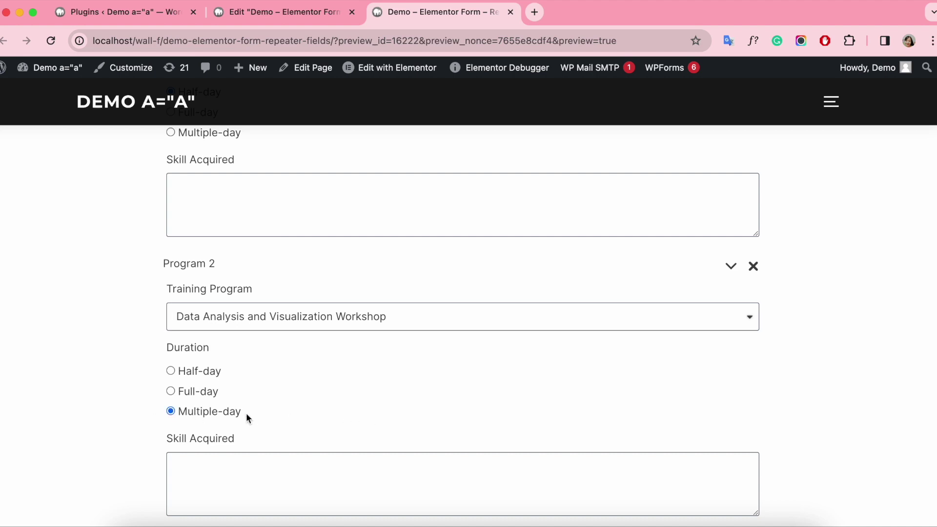
- Add Program 3 as Public Speaking and Presentation Mastery, Full-day
{"action": "scroll", "coordinate": [302, 415], "scroll_direction": "down", "scroll_amount": 3}
{"action": "left_click", "coordinate": [229, 408]}
{"action": "scroll", "coordinate": [312, 403], "scroll_direction": "down", "scroll_amount": 2}
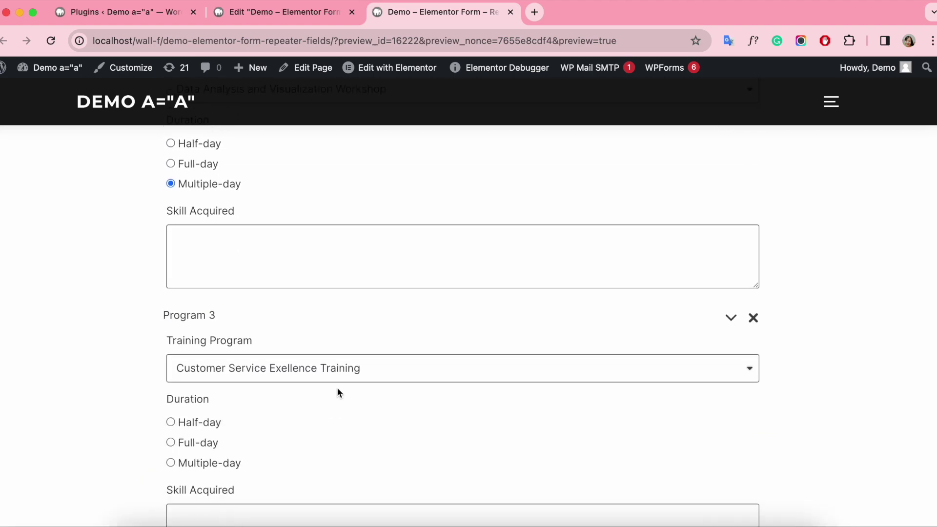
{"action": "left_click", "coordinate": [332, 370]}
{"action": "left_click", "coordinate": [295, 403]}
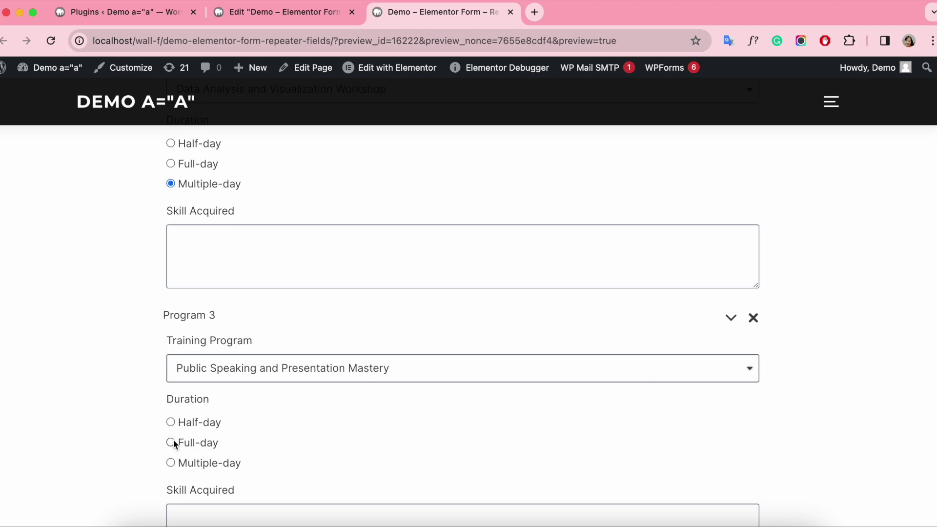
{"action": "left_click", "coordinate": [171, 442]}
- Add Program 4 and Program 5 rows, filling the repeater to its limit
{"action": "scroll", "coordinate": [302, 415], "scroll_direction": "down", "scroll_amount": 5}
{"action": "left_click", "coordinate": [242, 409]}
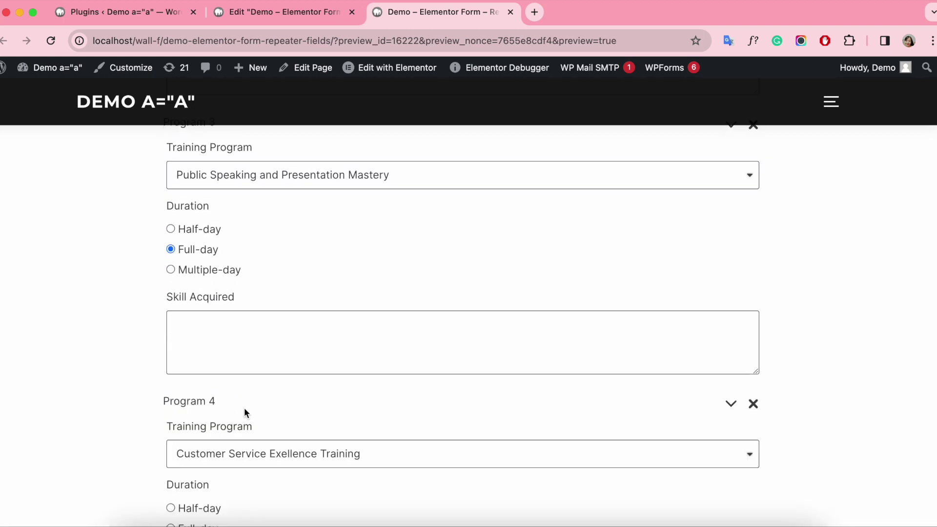
{"action": "scroll", "coordinate": [420, 402], "scroll_direction": "down", "scroll_amount": 5}
{"action": "left_click", "coordinate": [224, 408]}
{"action": "scroll", "coordinate": [471, 402], "scroll_direction": "down", "scroll_amount": 5}
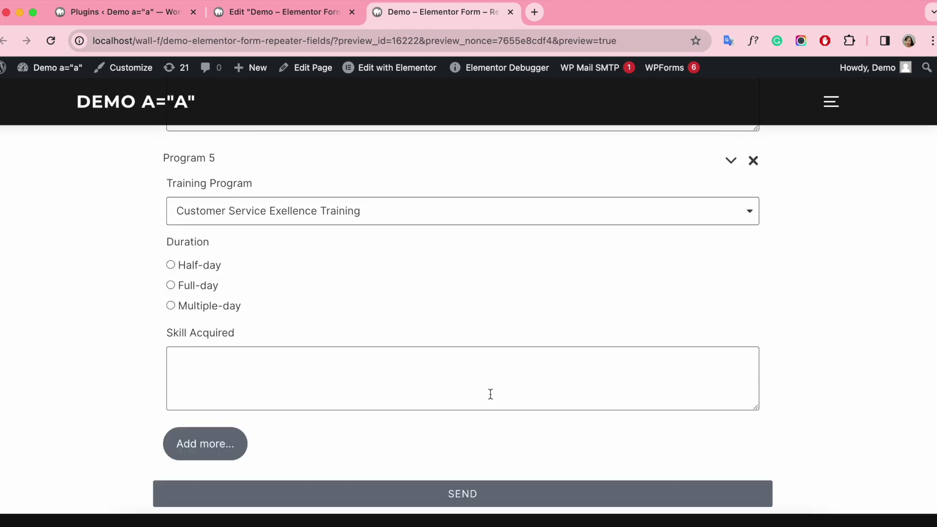
- Delete Programs 5, 4, 3 and 2 so only Program 1 remains
{"action": "scroll", "coordinate": [569, 380], "scroll_direction": "up", "scroll_amount": 2}
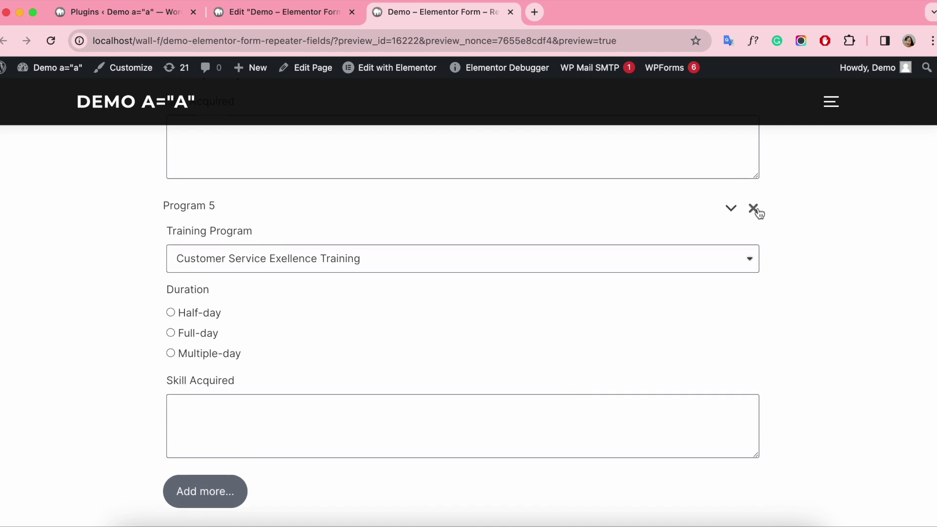
{"action": "left_click", "coordinate": [754, 209]}
{"action": "scroll", "coordinate": [785, 230], "scroll_direction": "up", "scroll_amount": 5}
{"action": "left_click", "coordinate": [753, 268]}
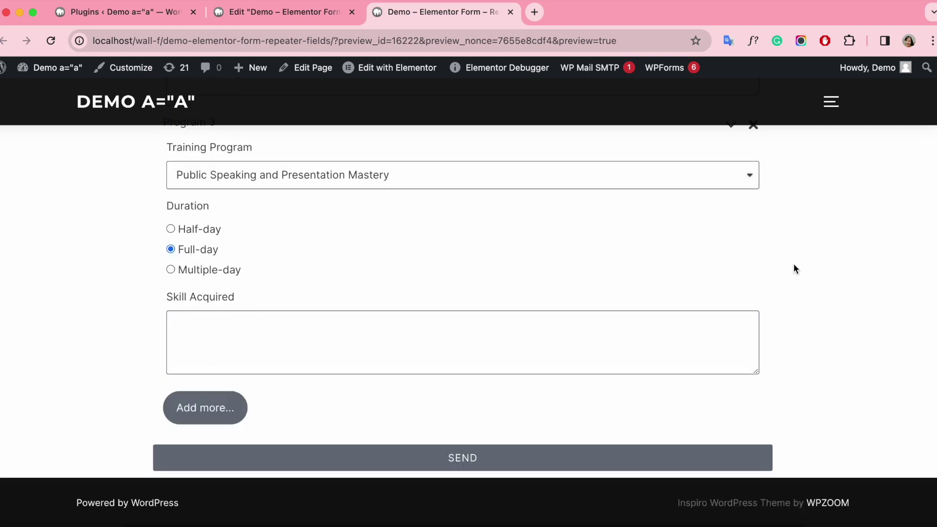
{"action": "scroll", "coordinate": [793, 267], "scroll_direction": "up", "scroll_amount": 2}
{"action": "left_click", "coordinate": [754, 180]}
{"action": "scroll", "coordinate": [771, 205], "scroll_direction": "up", "scroll_amount": 3}
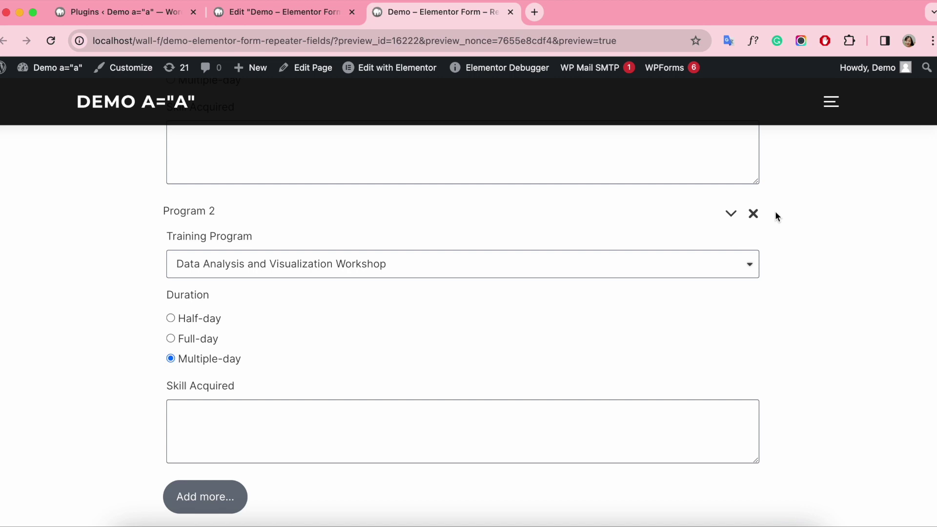
{"action": "left_click", "coordinate": [753, 223]}
{"action": "scroll", "coordinate": [810, 233], "scroll_direction": "up", "scroll_amount": 3}
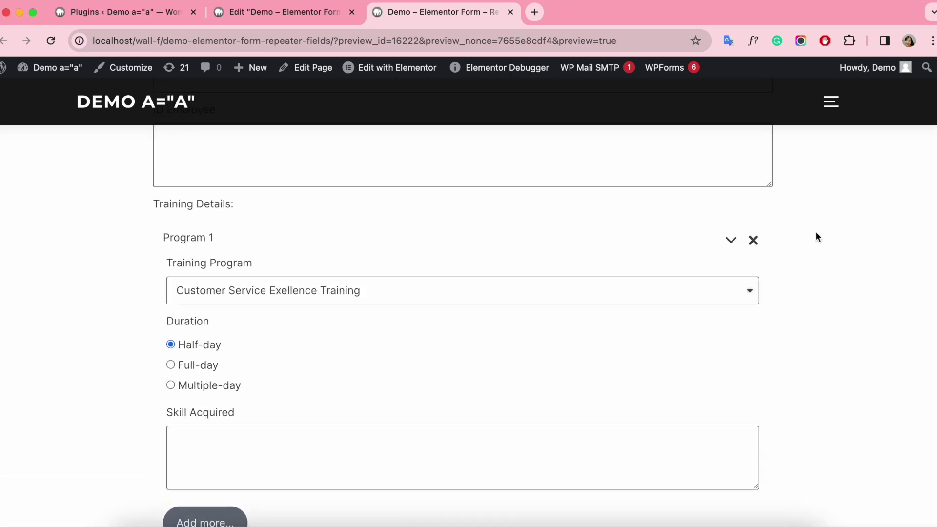
{"action": "scroll", "coordinate": [817, 234], "scroll_direction": "up", "scroll_amount": 5}
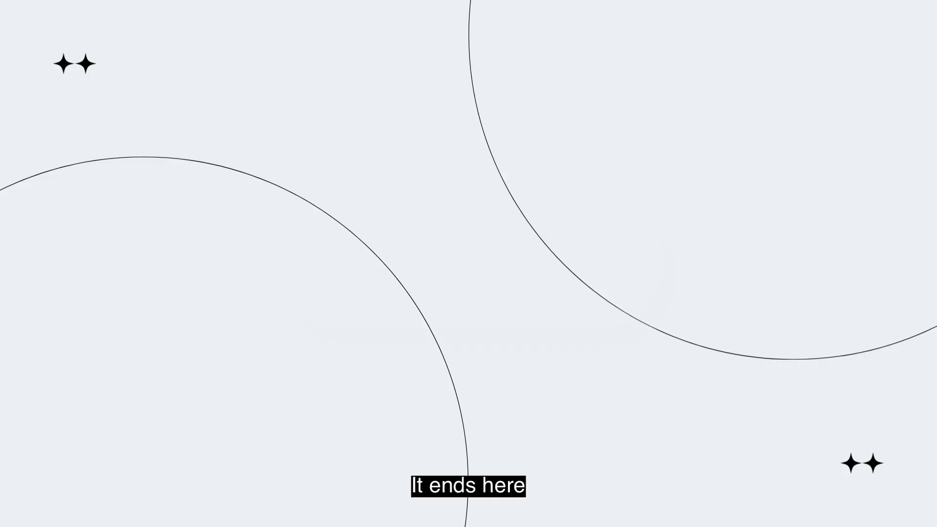